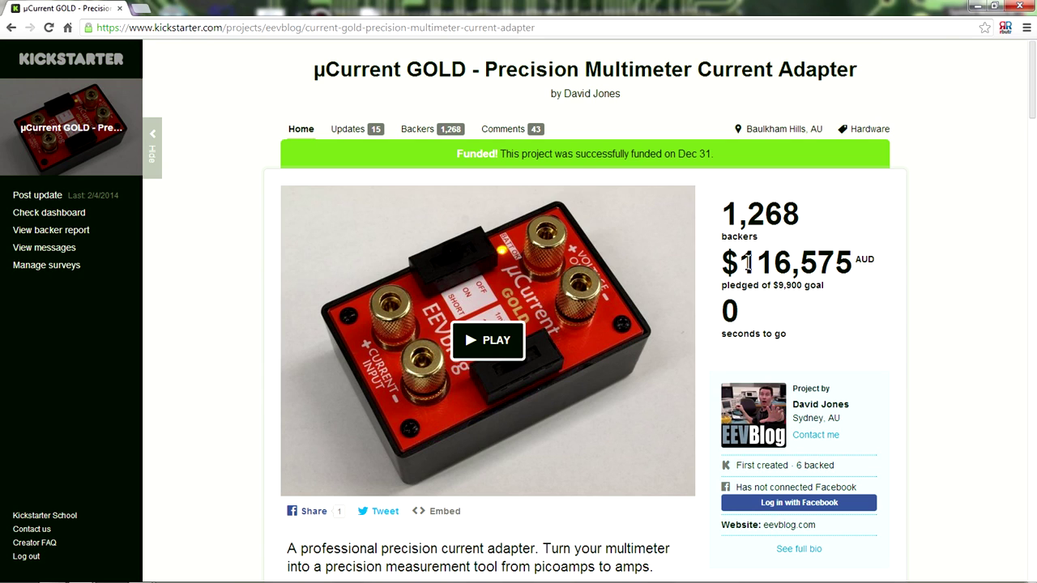
Step: Examine the amount pledged to the µCurrent GOLD project and its funding goal
{"action": "left_click_drag", "start_coordinate": [742, 261], "coordinate": [874, 261]}
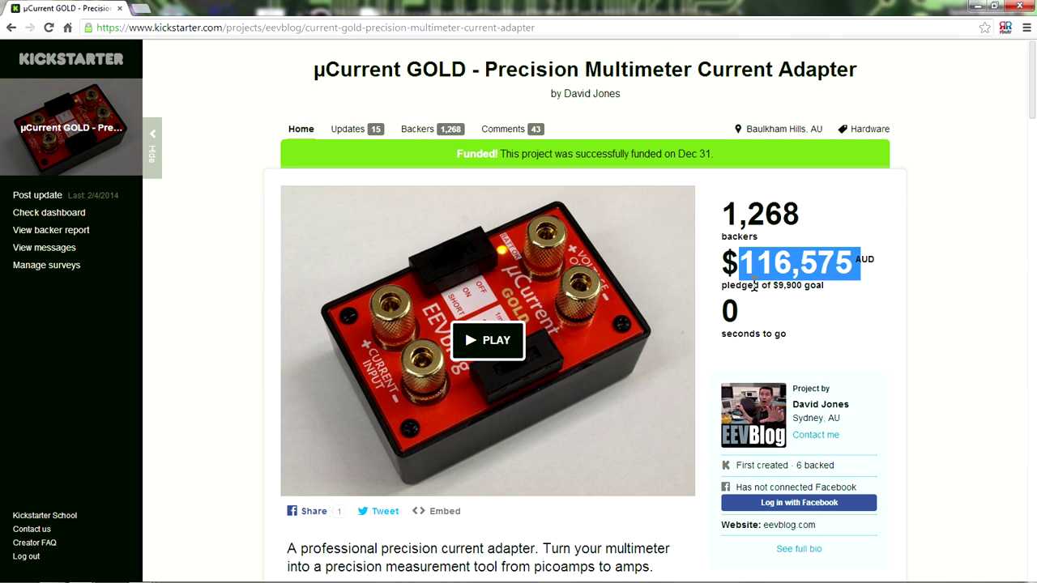
{"action": "left_click_drag", "start_coordinate": [755, 285], "coordinate": [864, 285]}
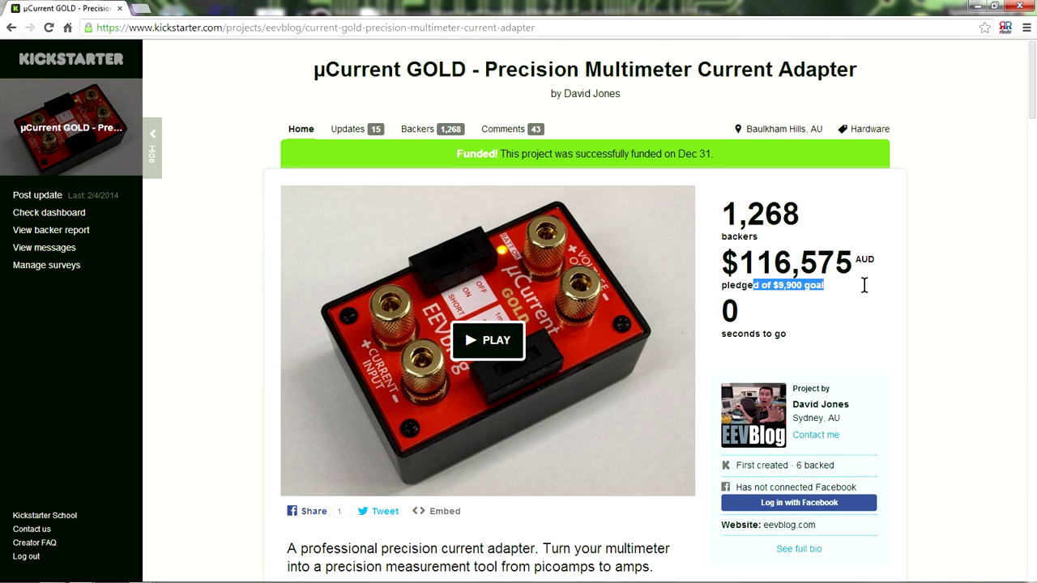
{"action": "left_click", "coordinate": [801, 212]}
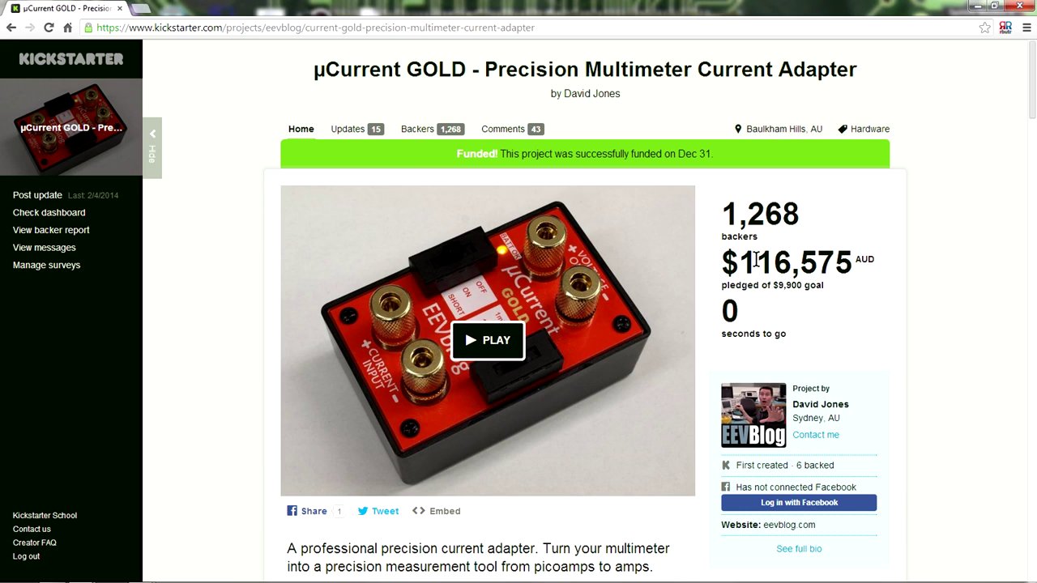
{"action": "left_click_drag", "start_coordinate": [719, 264], "coordinate": [883, 259]}
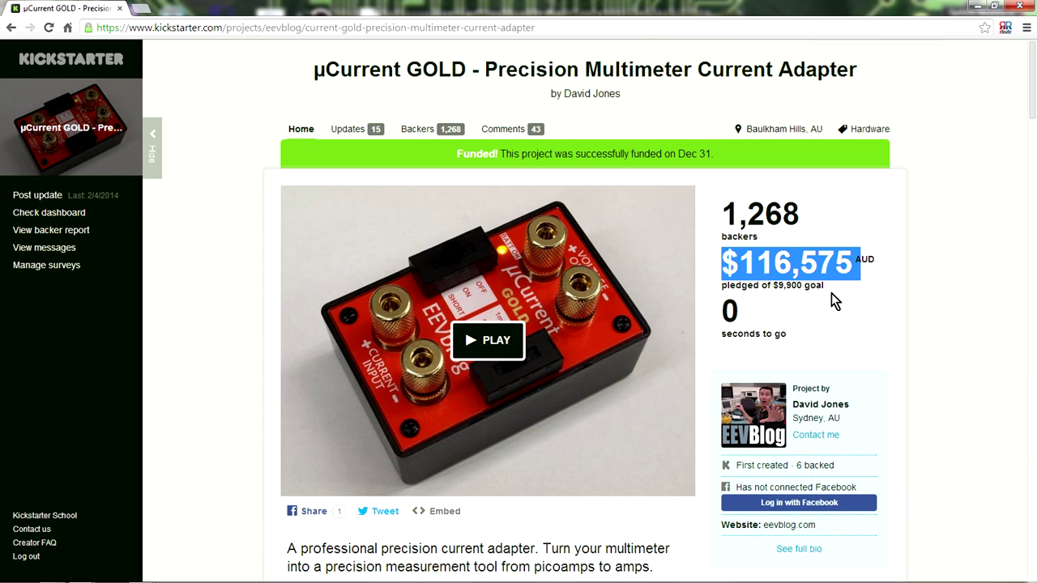
{"action": "left_click", "coordinate": [775, 225]}
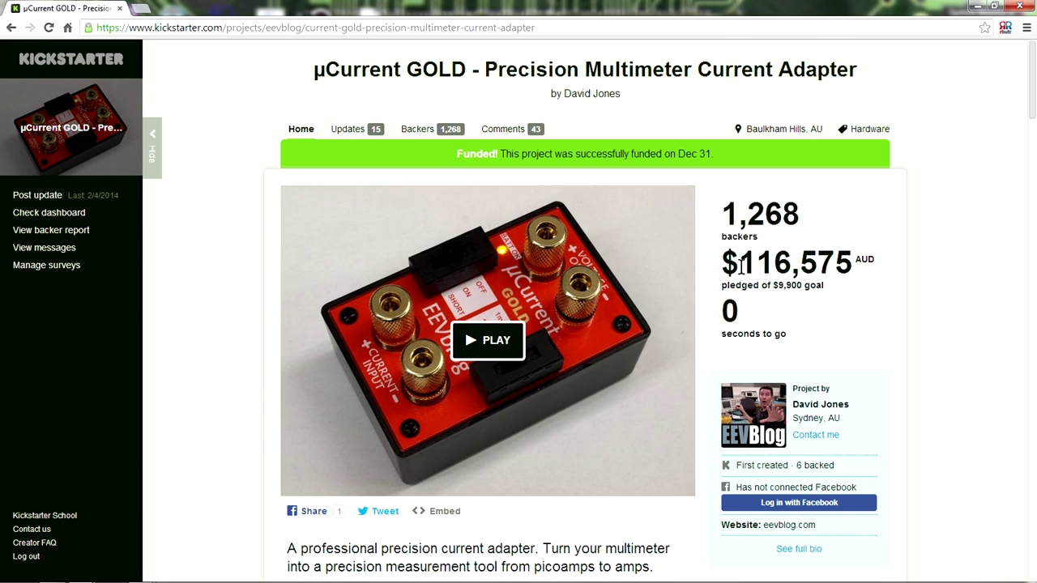
{"action": "left_click_drag", "start_coordinate": [741, 267], "coordinate": [867, 256]}
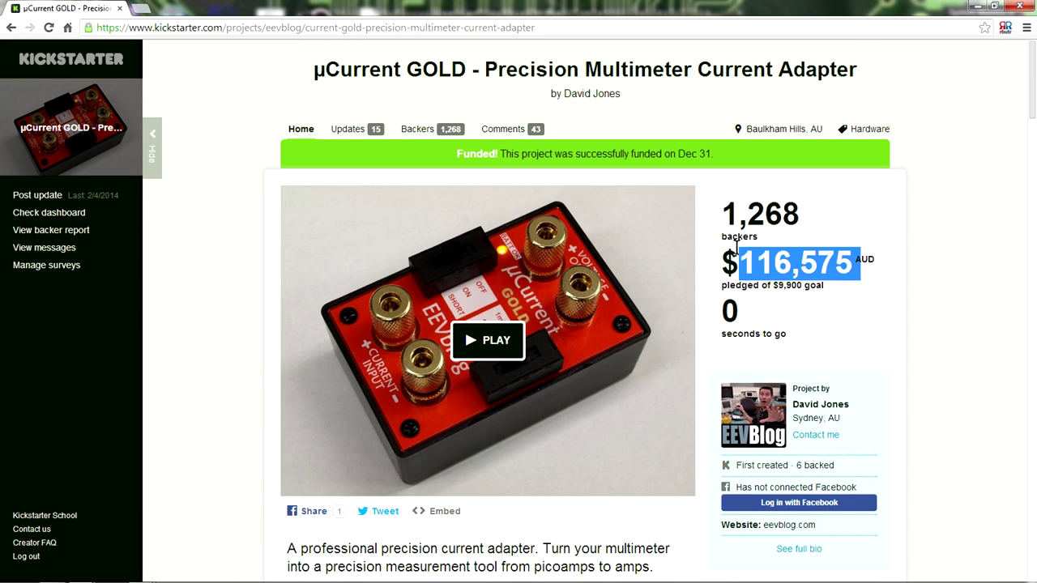
{"action": "left_click", "coordinate": [705, 316]}
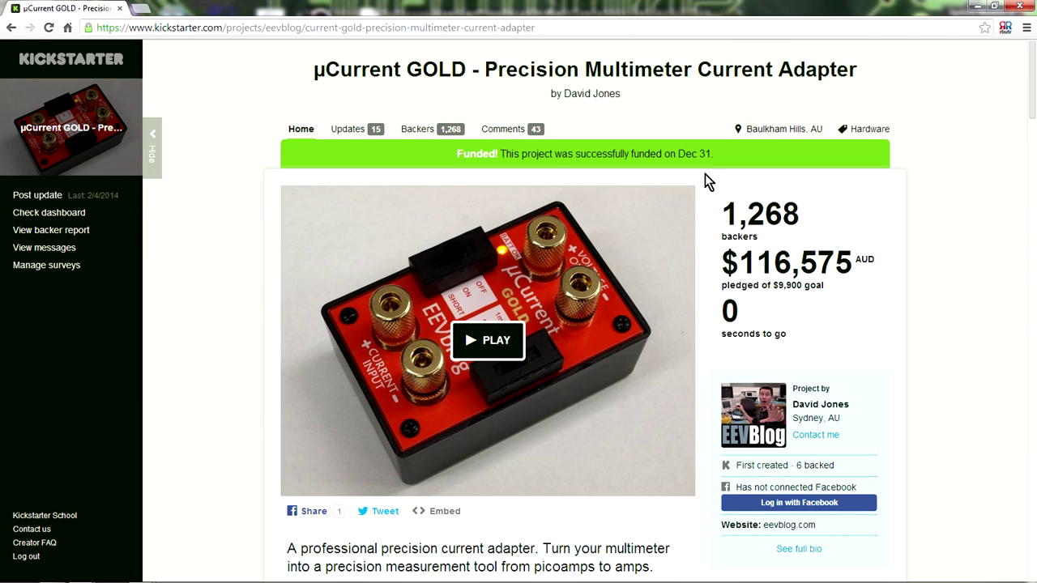
Step: Highlight the project's successful funding date and compare the pledged total with the payout received
{"action": "left_click_drag", "start_coordinate": [675, 153], "coordinate": [724, 153]}
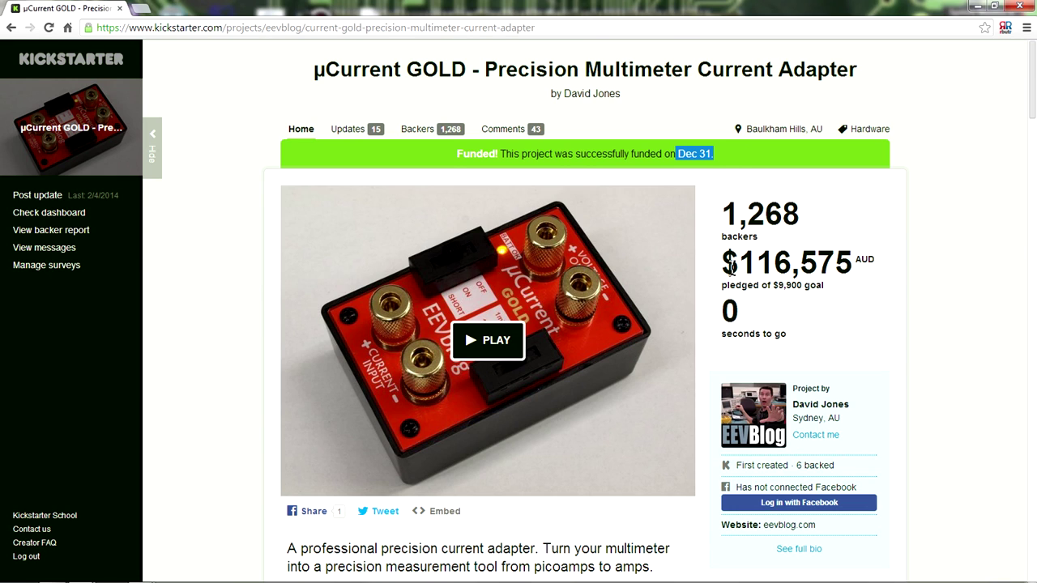
{"action": "left_click", "coordinate": [772, 256]}
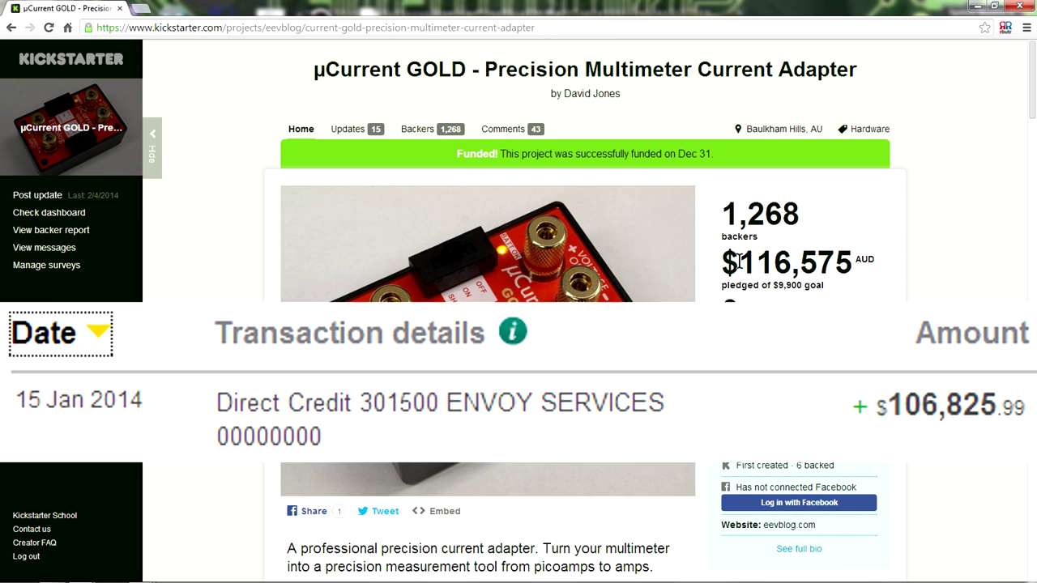
{"action": "left_click_drag", "start_coordinate": [737, 262], "coordinate": [873, 256]}
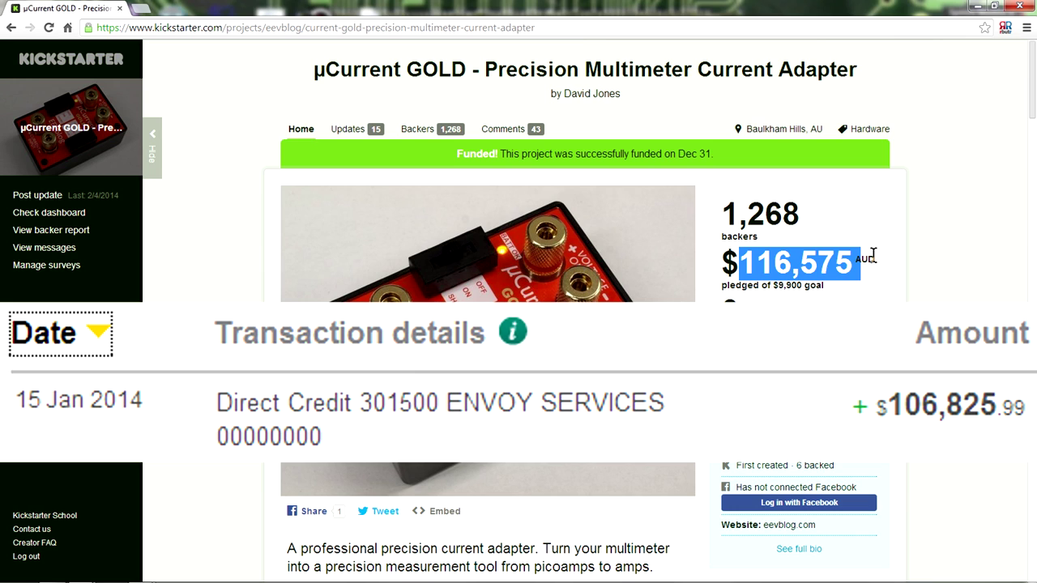
{"action": "left_click", "coordinate": [873, 256]}
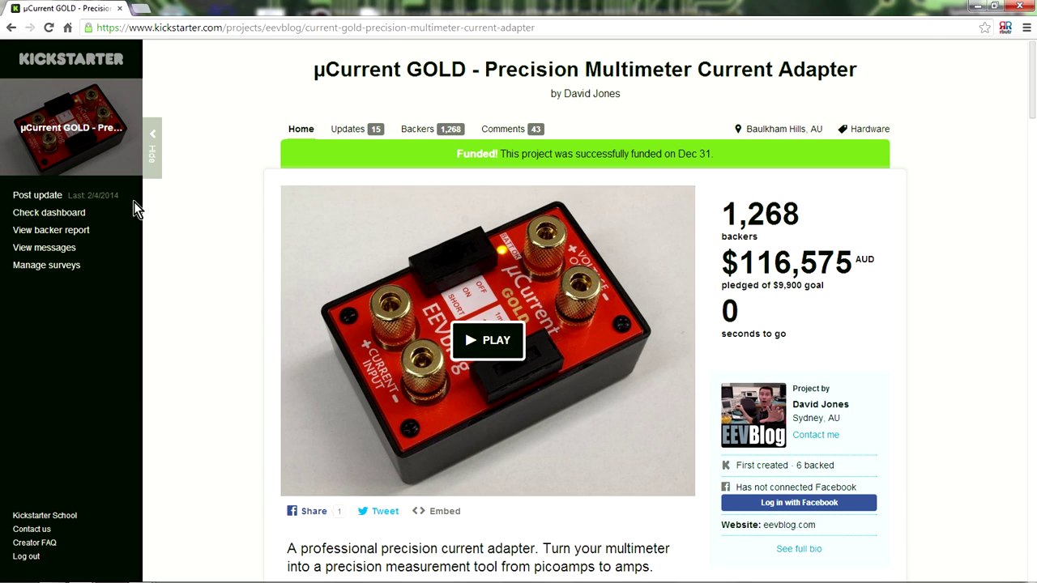
Step: Open the project dashboard and review its activity summary and funding progress chart
{"action": "left_click", "coordinate": [41, 214]}
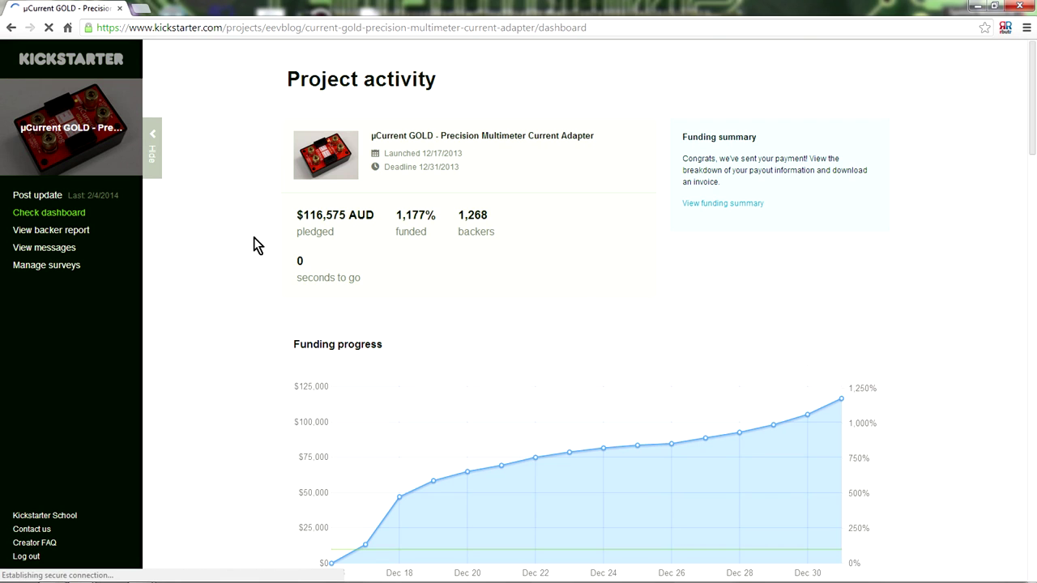
{"action": "scroll", "coordinate": [577, 288], "scroll_direction": "down", "scroll_amount": 3}
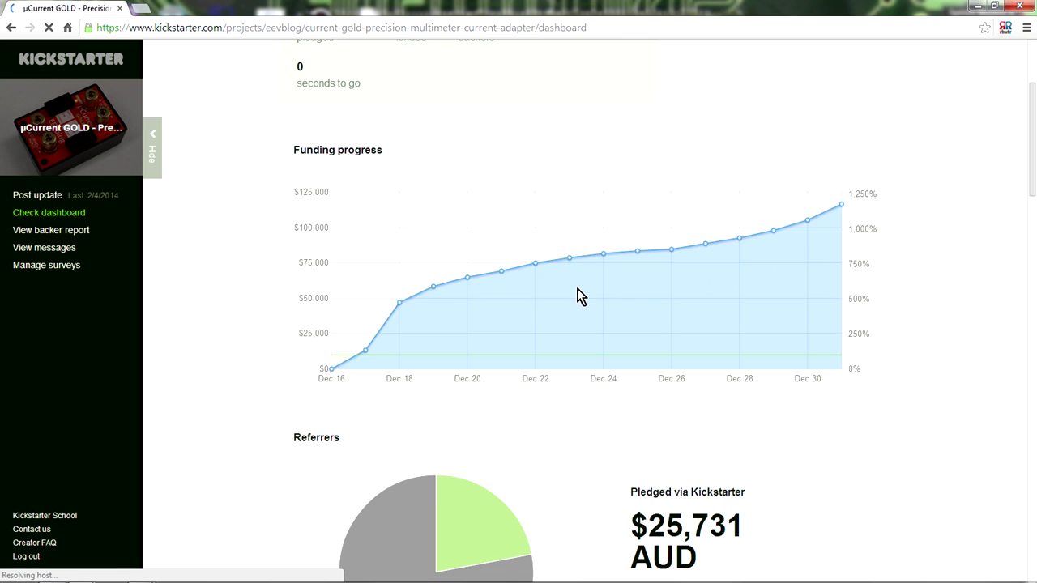
{"action": "scroll", "coordinate": [653, 308], "scroll_direction": "up", "scroll_amount": 3}
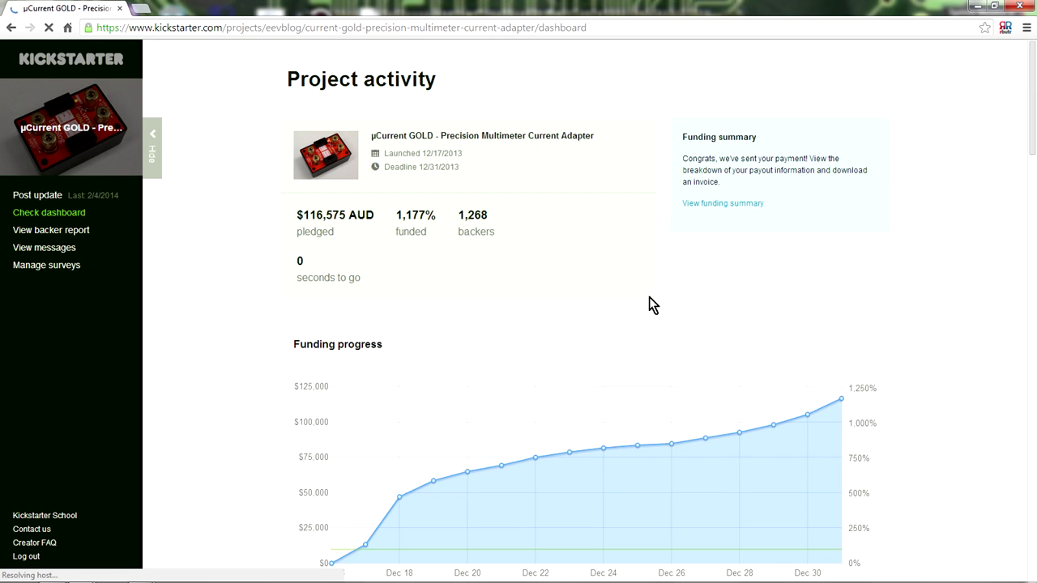
{"action": "scroll", "coordinate": [635, 333], "scroll_direction": "down", "scroll_amount": 2}
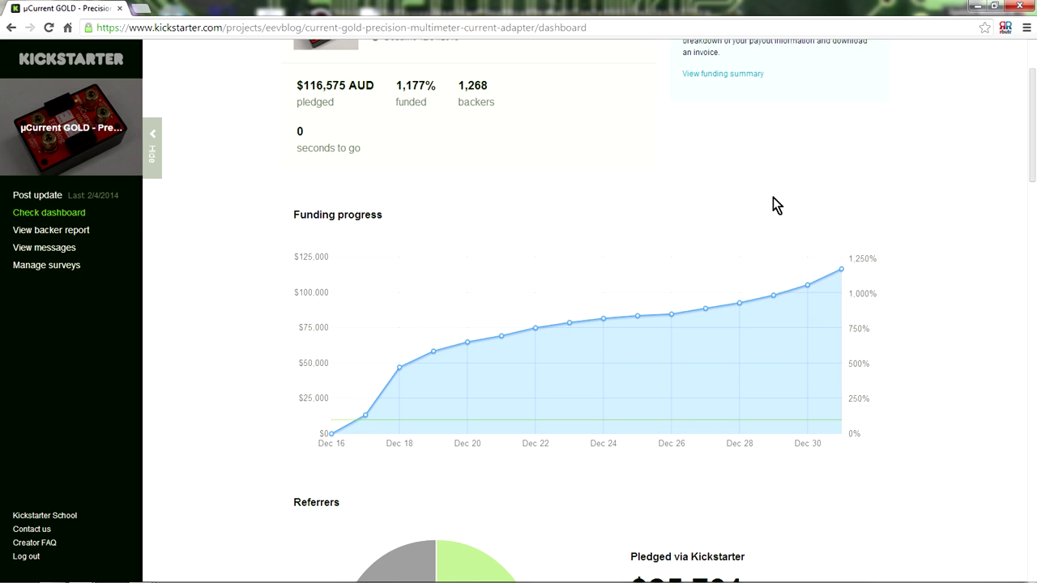
Step: Examine the referrers pie chart on the dashboard, comparing pledges via Kickstarter with those via external referrers
{"action": "scroll", "coordinate": [773, 205], "scroll_direction": "down", "scroll_amount": 5}
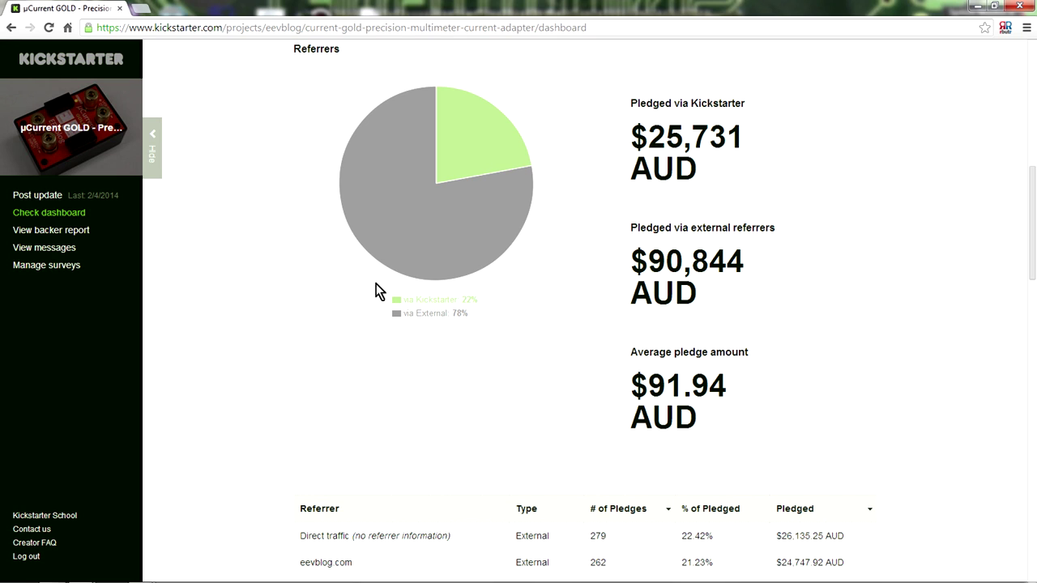
{"action": "left_click_drag", "start_coordinate": [401, 300], "coordinate": [504, 301]}
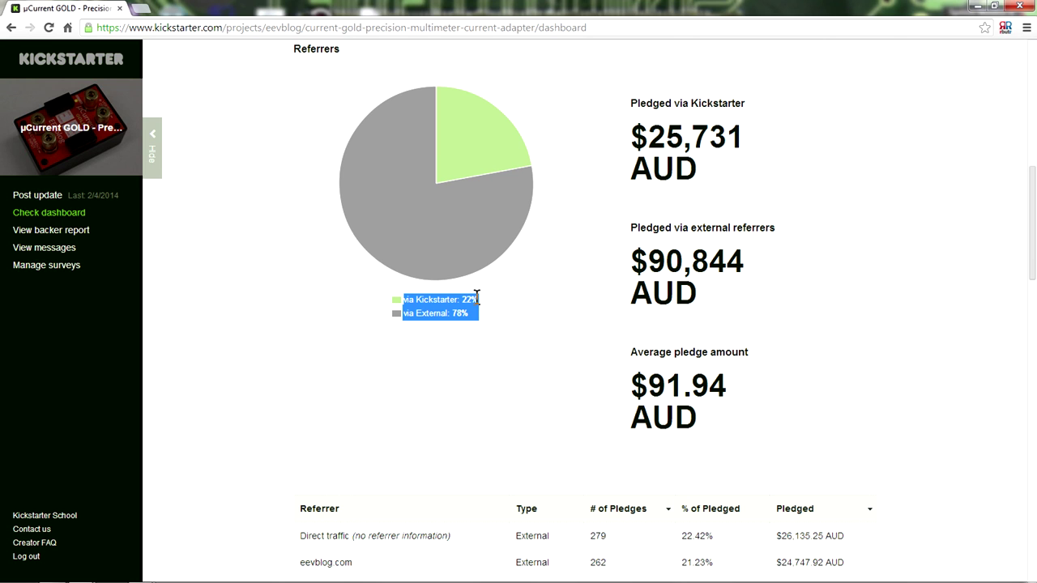
{"action": "left_click", "coordinate": [832, 295]}
{"action": "scroll", "coordinate": [831, 356], "scroll_direction": "down", "scroll_amount": 3}
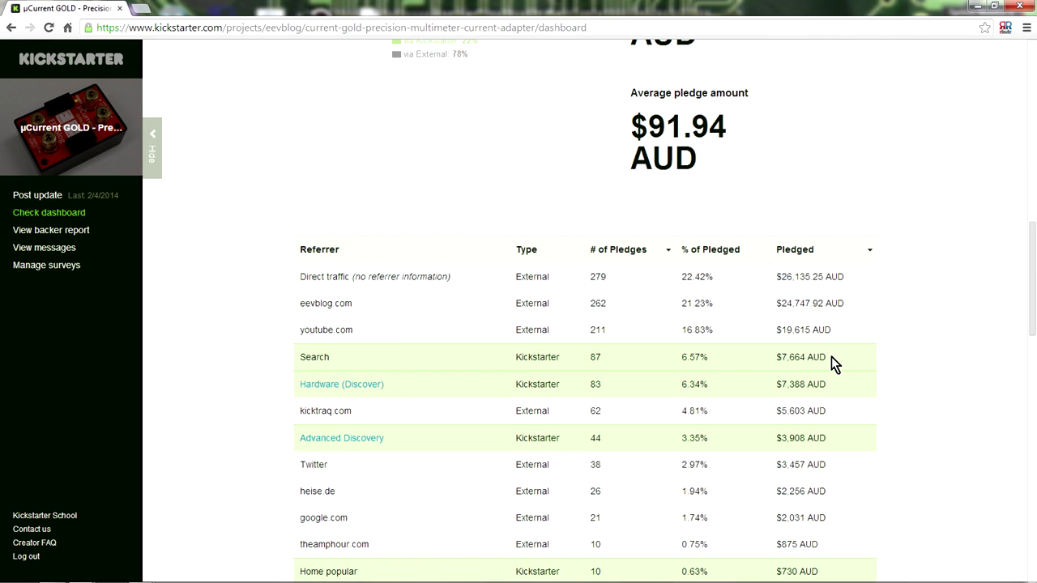
{"action": "scroll", "coordinate": [782, 391], "scroll_direction": "up", "scroll_amount": 4}
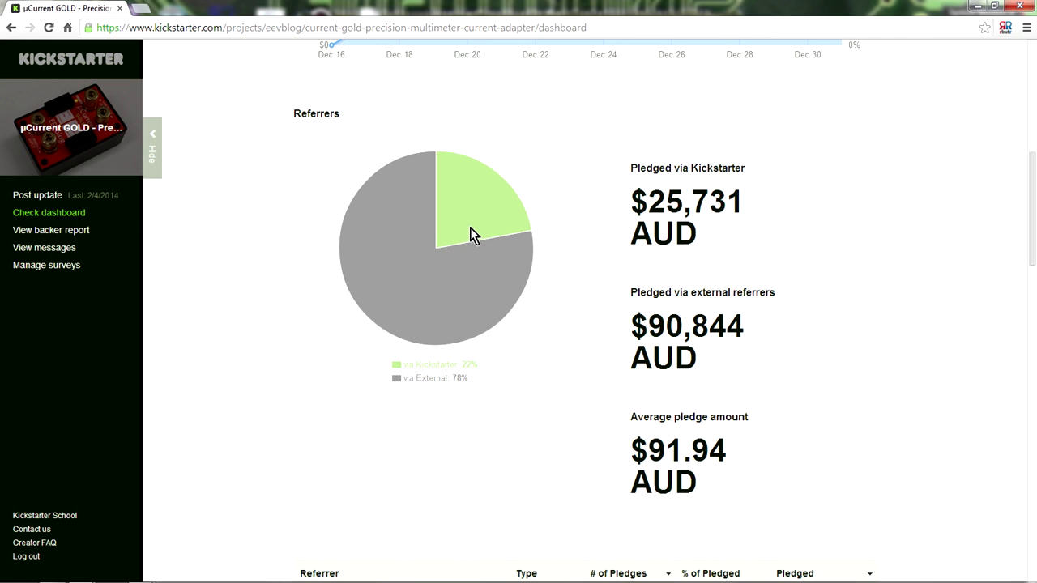
{"action": "scroll", "coordinate": [495, 298], "scroll_direction": "down", "scroll_amount": 1}
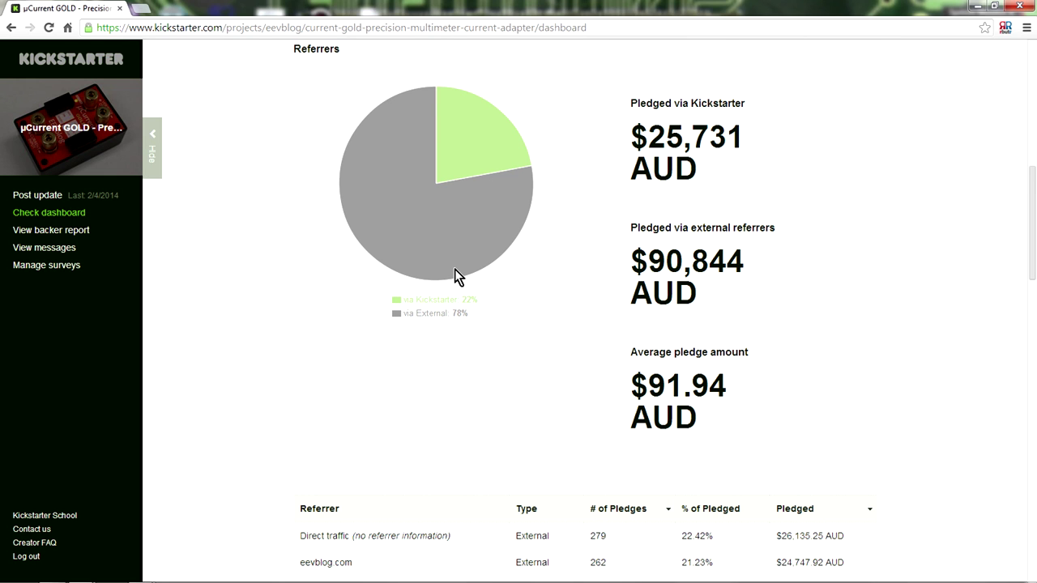
Step: Read through the dashboard's referrer table of pledges by source, highlighting the theamphour.com entry
{"action": "scroll", "coordinate": [454, 275], "scroll_direction": "down", "scroll_amount": 1}
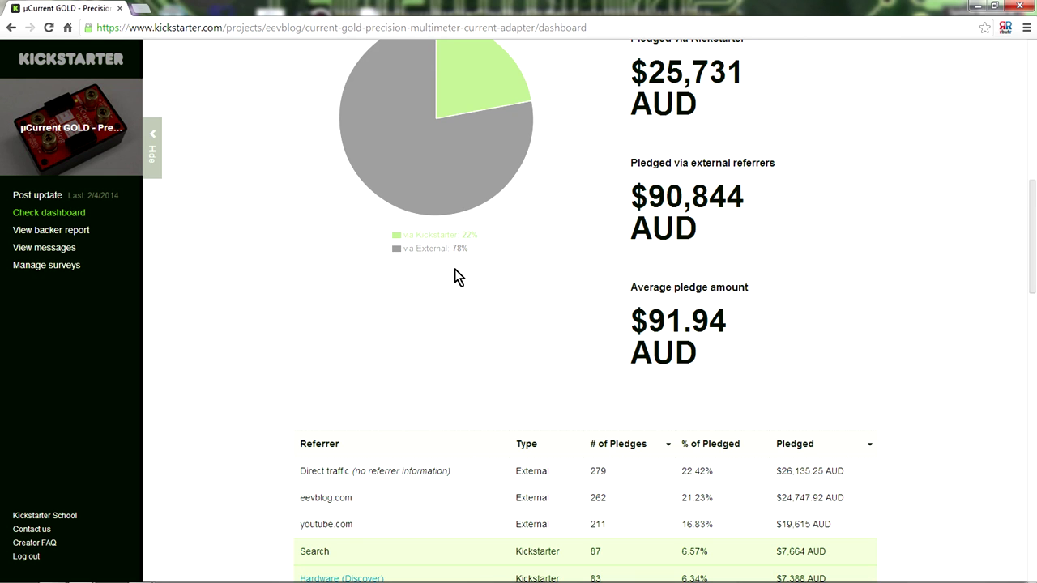
{"action": "scroll", "coordinate": [455, 270], "scroll_direction": "down", "scroll_amount": 2}
{"action": "scroll", "coordinate": [454, 270], "scroll_direction": "down", "scroll_amount": 2}
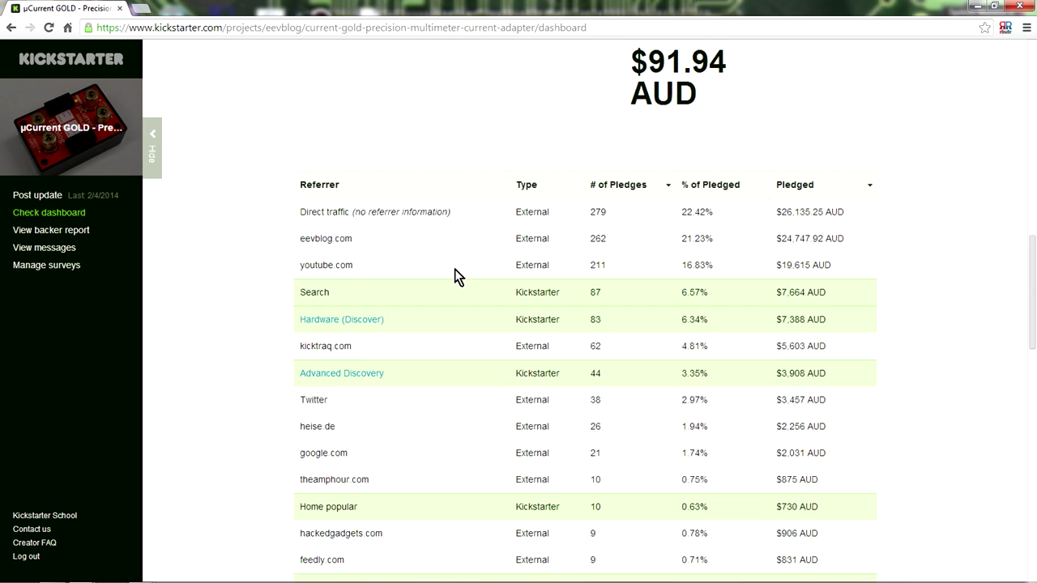
{"action": "scroll", "coordinate": [457, 270], "scroll_direction": "down", "scroll_amount": 1}
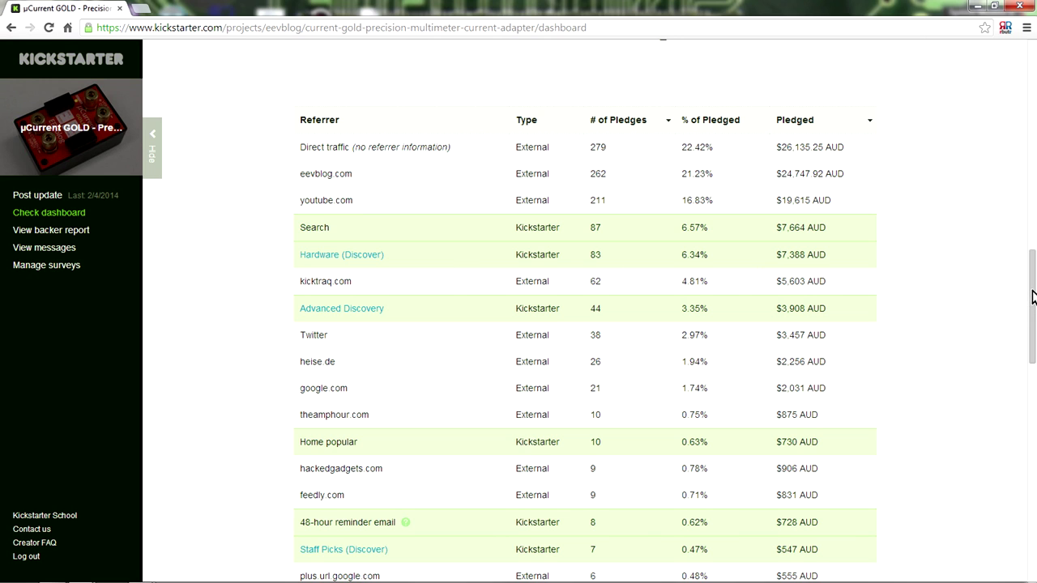
{"action": "left_click_drag", "start_coordinate": [1033, 299], "coordinate": [1033, 304]}
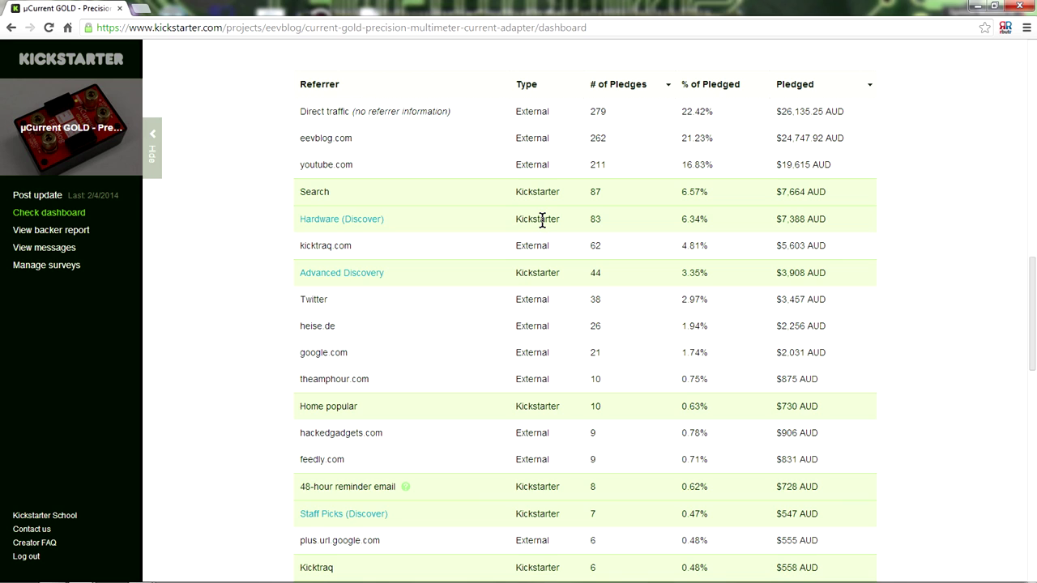
{"action": "scroll", "coordinate": [542, 223], "scroll_direction": "down", "scroll_amount": 1}
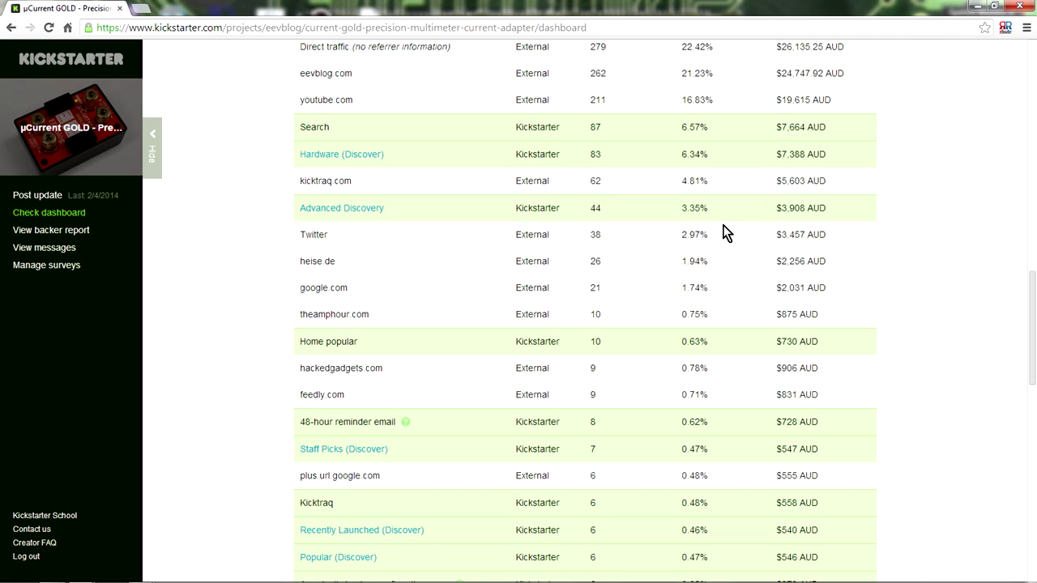
{"action": "scroll", "coordinate": [461, 261], "scroll_direction": "down", "scroll_amount": 1}
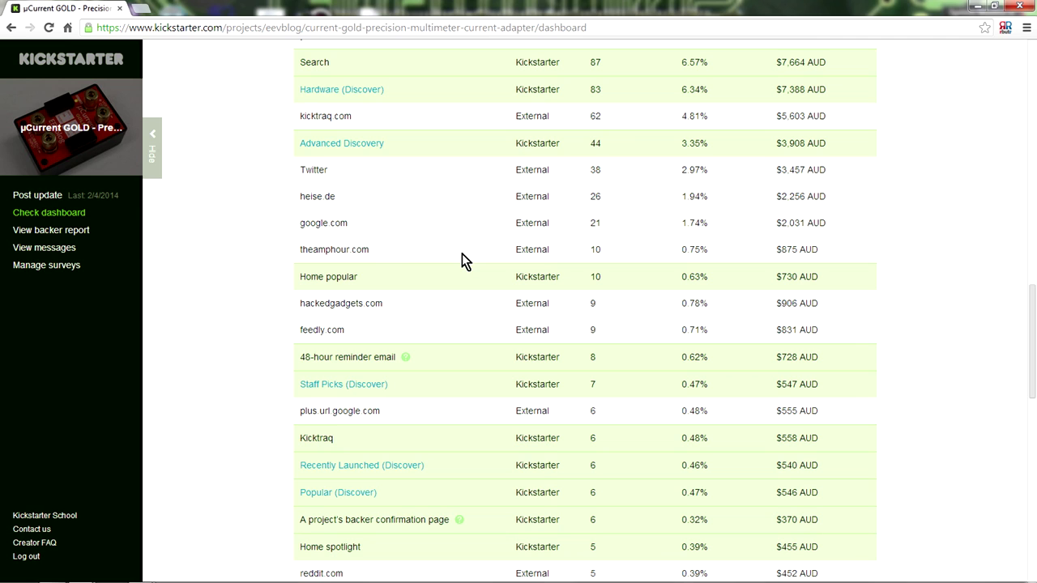
{"action": "left_click_drag", "start_coordinate": [357, 249], "coordinate": [411, 247]}
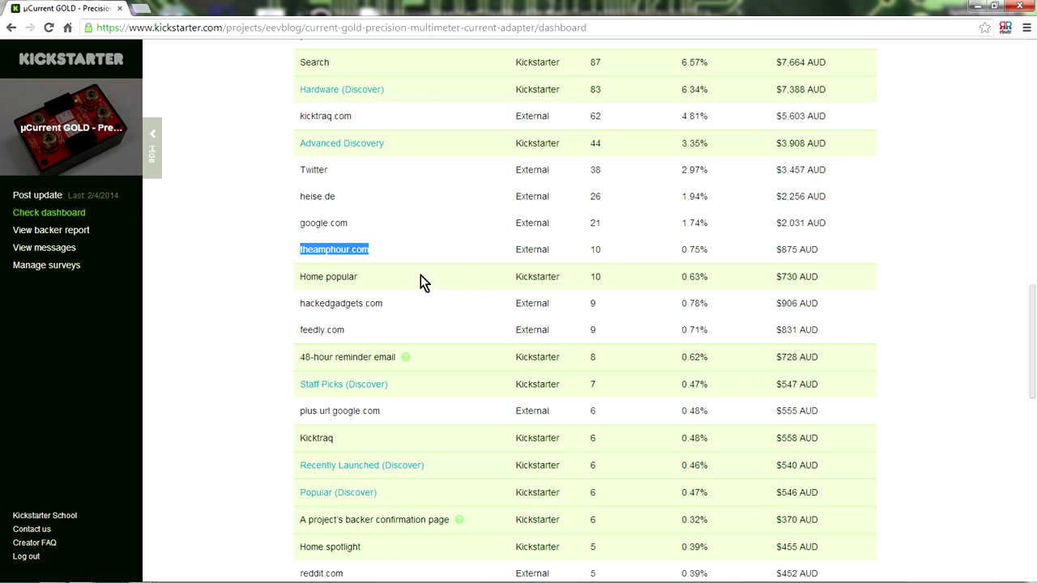
{"action": "left_click", "coordinate": [389, 276]}
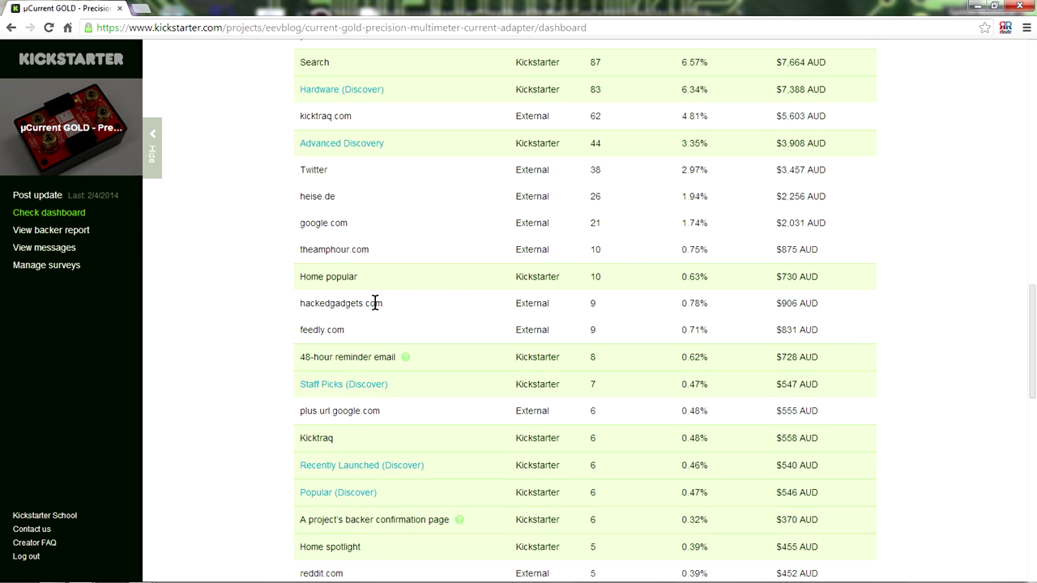
Step: Review the project video stats, highlighting the share of completed plays, and the reward popularity chart
{"action": "scroll", "coordinate": [387, 369], "scroll_direction": "down", "scroll_amount": 5}
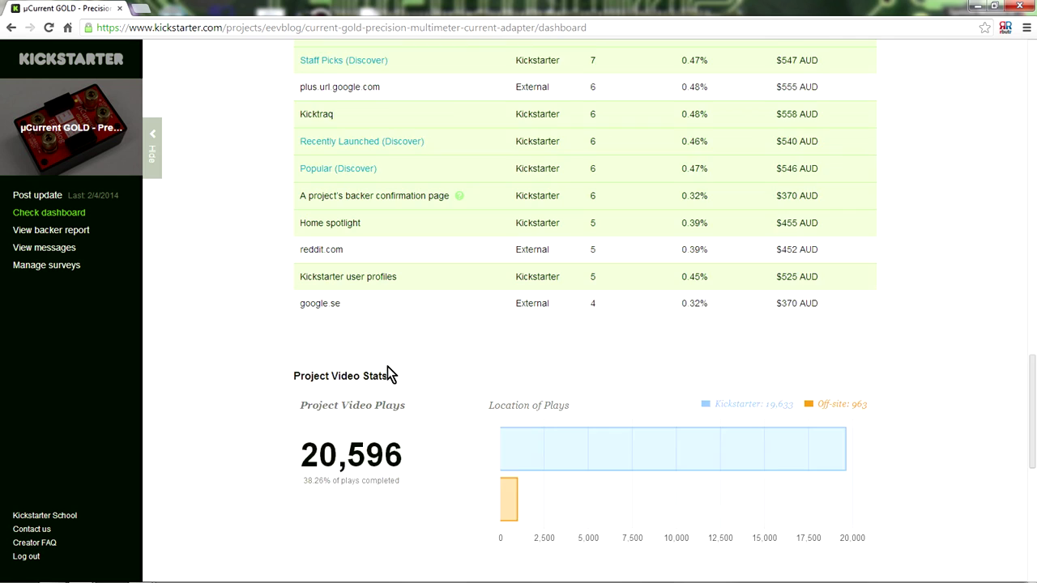
{"action": "scroll", "coordinate": [387, 366], "scroll_direction": "down", "scroll_amount": 3}
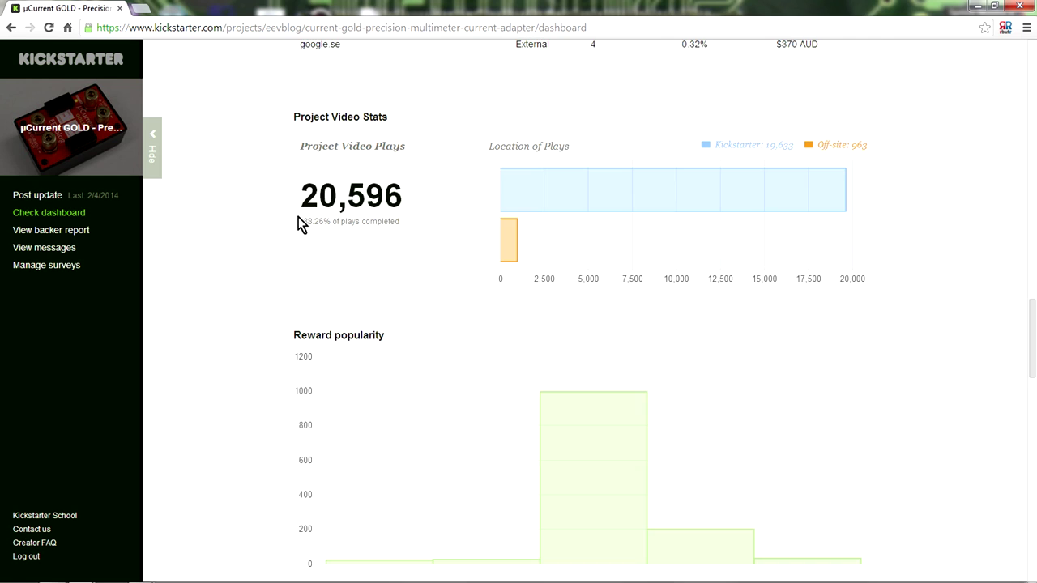
{"action": "left_click_drag", "start_coordinate": [309, 221], "coordinate": [436, 221]}
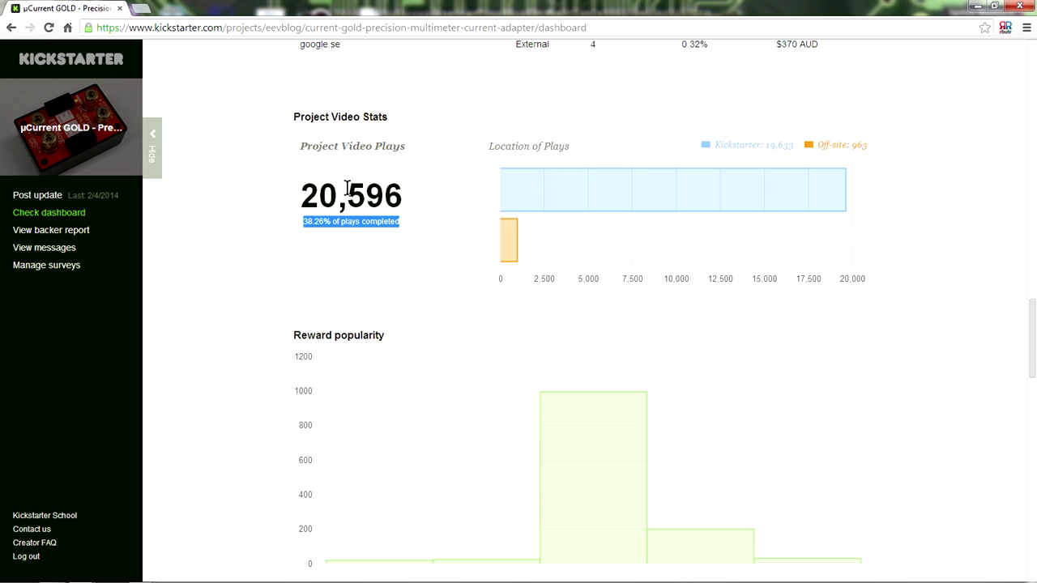
{"action": "left_click", "coordinate": [278, 273]}
{"action": "scroll", "coordinate": [277, 273], "scroll_direction": "down", "scroll_amount": 2}
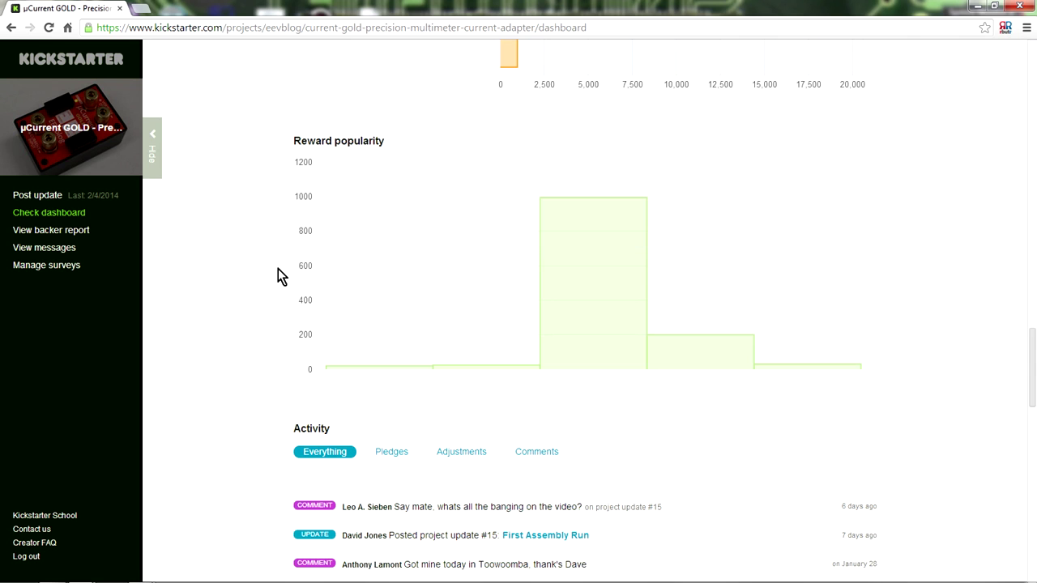
{"action": "mouse_move", "coordinate": [623, 254]}
{"action": "scroll", "coordinate": [628, 274], "scroll_direction": "up", "scroll_amount": 2}
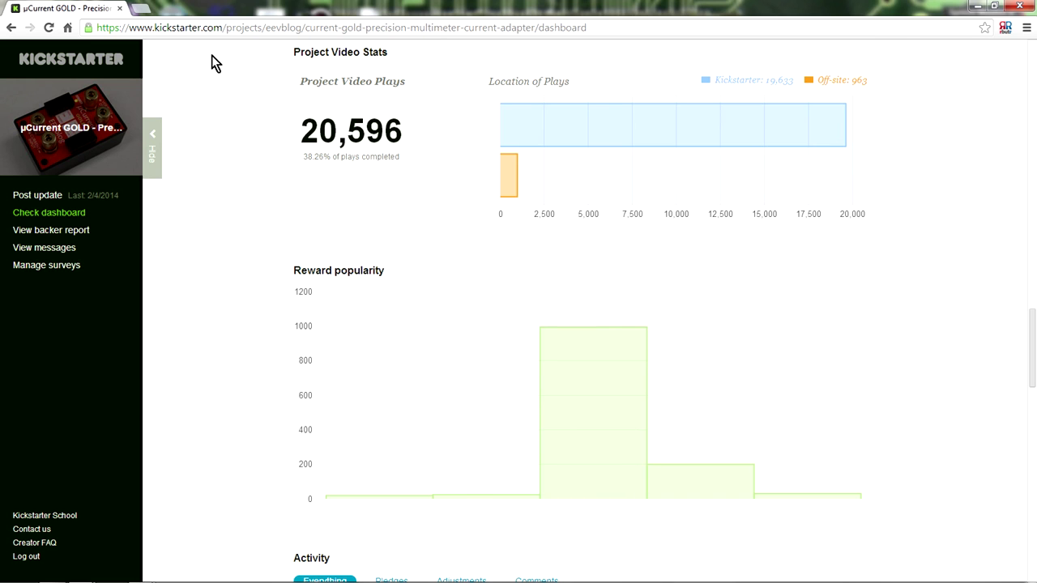
Step: Open the backer report and look through the backers' pledges, survey responses and rewards-sent marks
{"action": "left_click", "coordinate": [51, 231]}
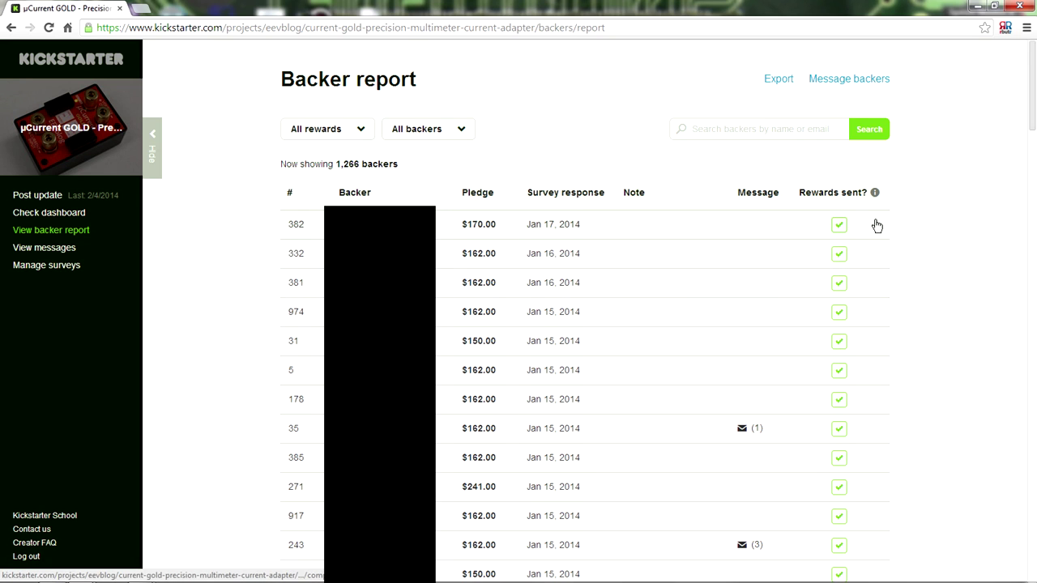
{"action": "scroll", "coordinate": [874, 225], "scroll_direction": "down", "scroll_amount": 5}
{"action": "scroll", "coordinate": [875, 224], "scroll_direction": "down", "scroll_amount": 5}
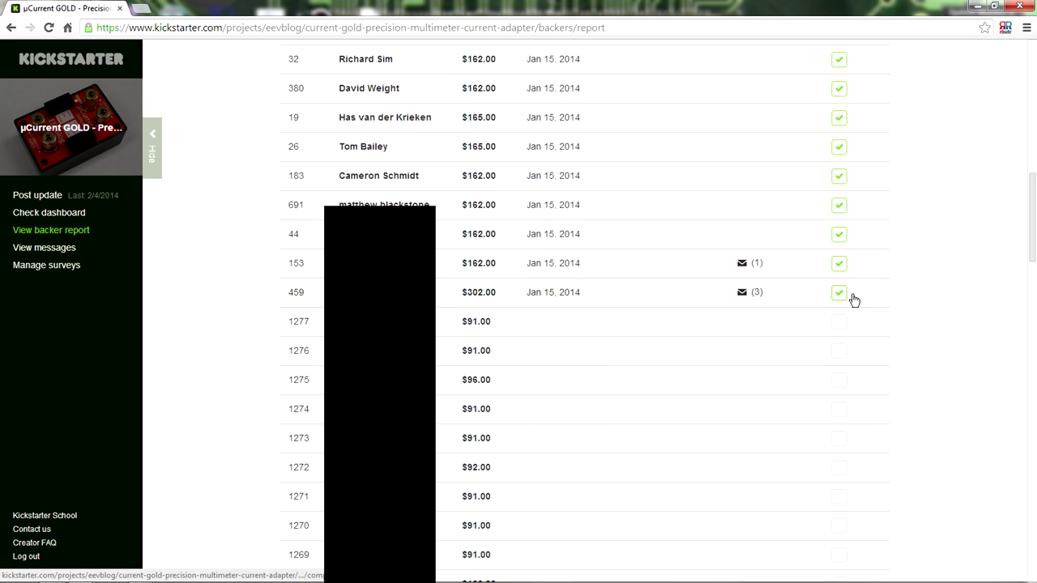
Step: Filter the backer report to the $85 reward, sort it by backer number in ascending order and look through the list
{"action": "scroll", "coordinate": [851, 299], "scroll_direction": "up", "scroll_amount": 7}
{"action": "scroll", "coordinate": [854, 300], "scroll_direction": "up", "scroll_amount": 3}
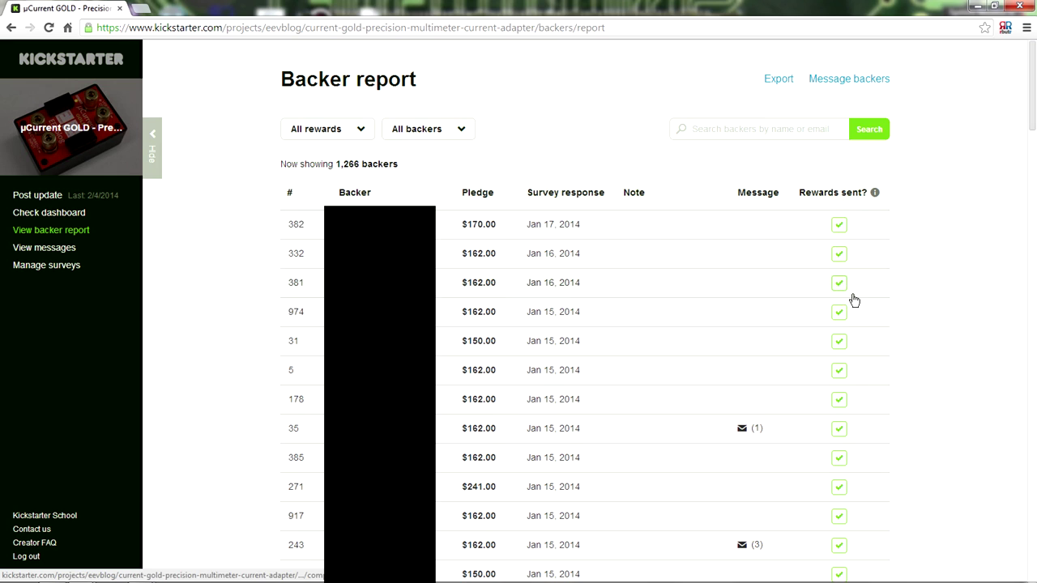
{"action": "left_click", "coordinate": [359, 133]}
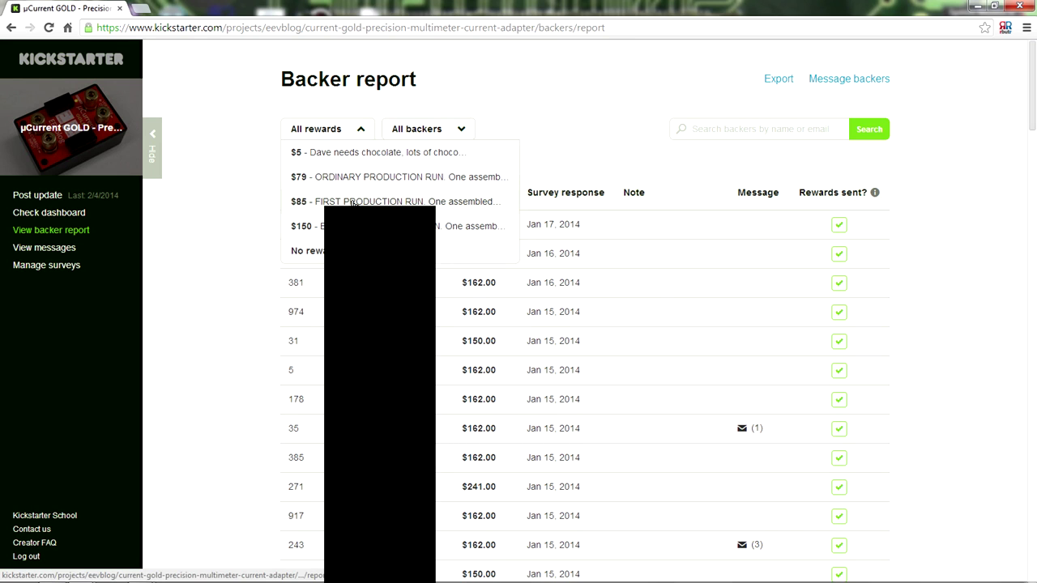
{"action": "left_click", "coordinate": [352, 203]}
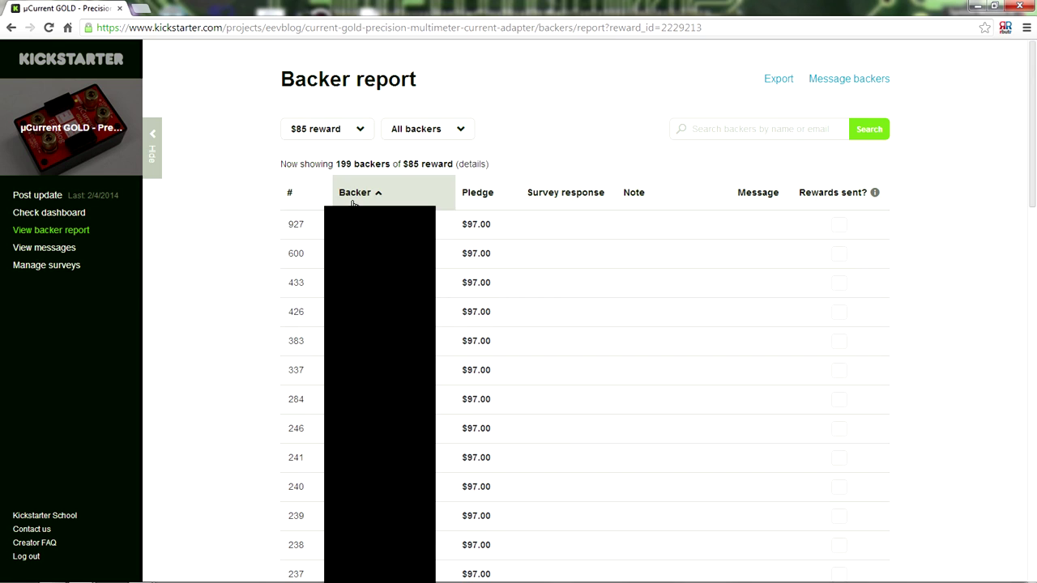
{"action": "left_click", "coordinate": [301, 198]}
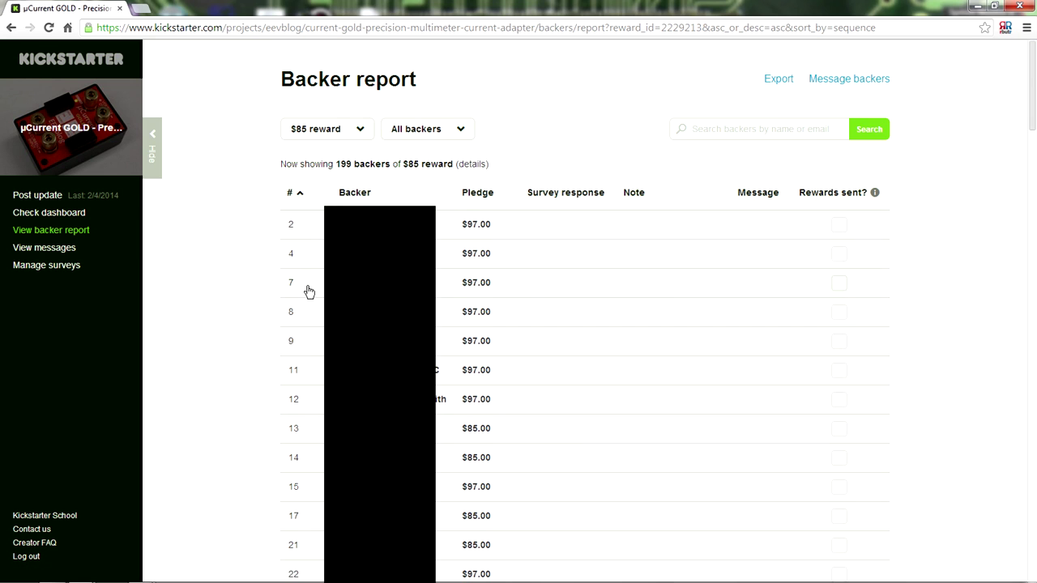
{"action": "scroll", "coordinate": [247, 458], "scroll_direction": "down", "scroll_amount": 2}
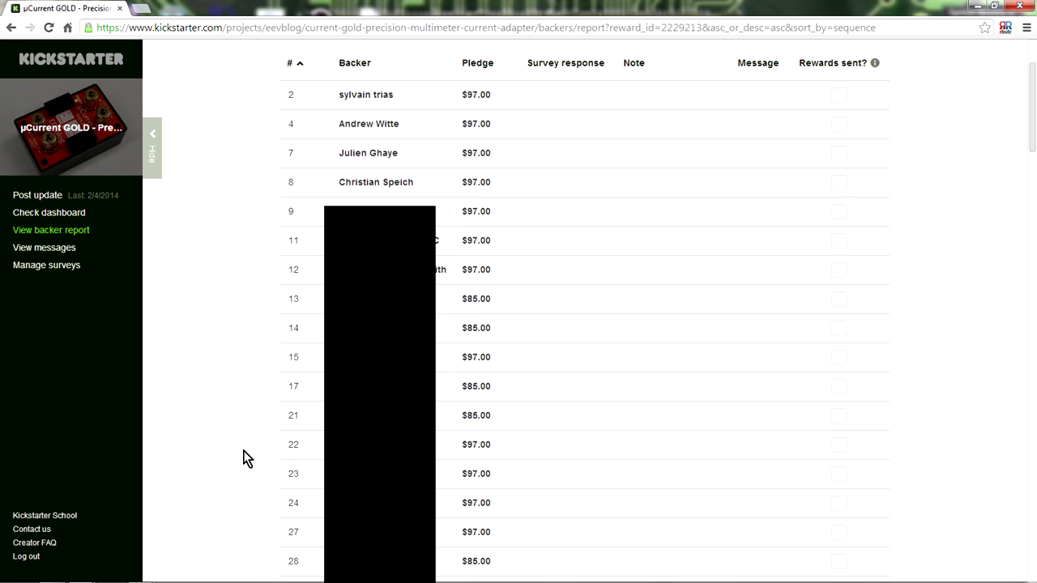
{"action": "scroll", "coordinate": [274, 329], "scroll_direction": "up", "scroll_amount": 2}
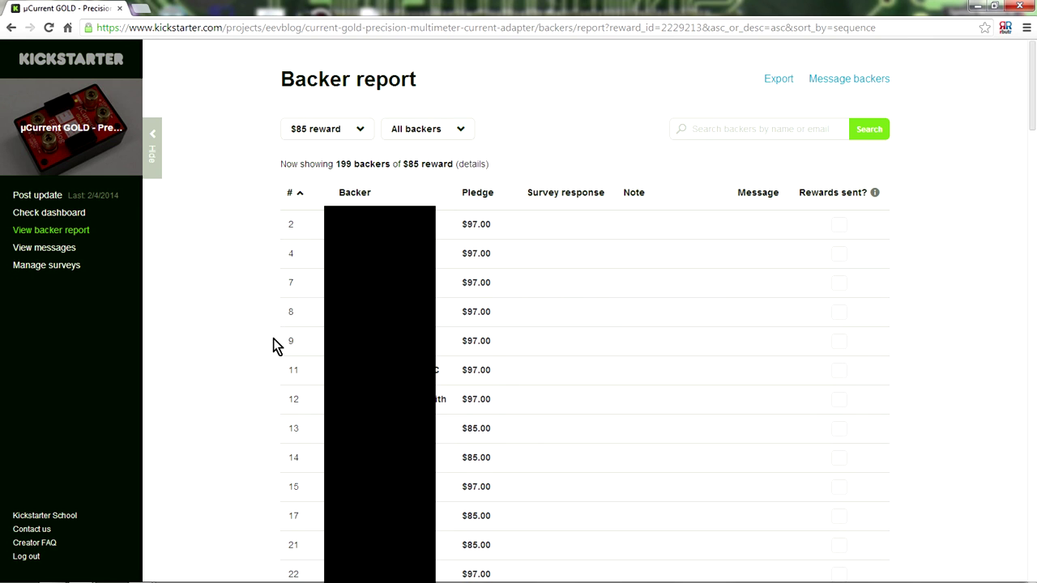
{"action": "scroll", "coordinate": [273, 342], "scroll_direction": "down", "scroll_amount": 6}
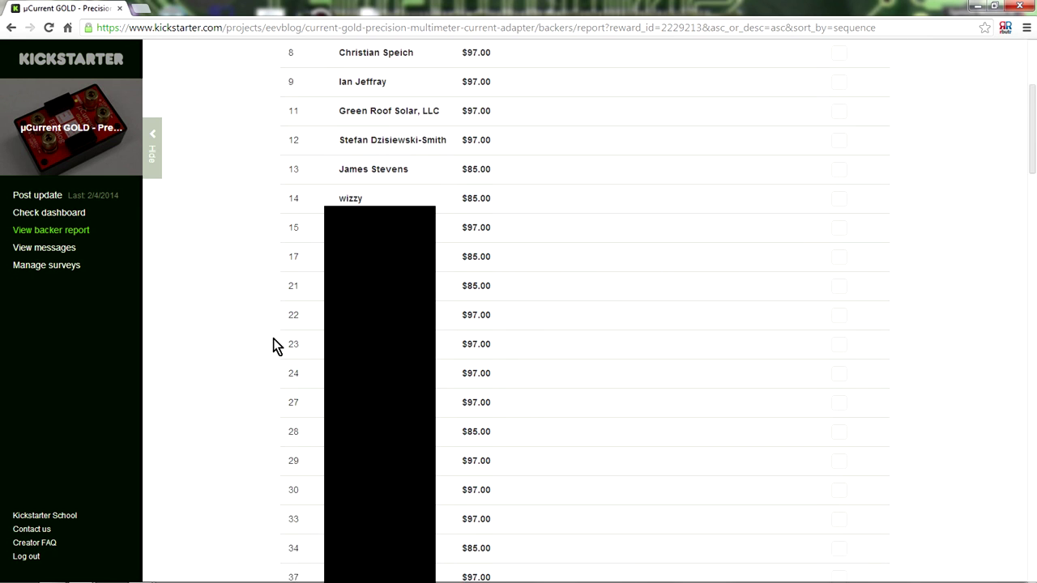
Step: Try to export and download the backer report for the $85 FIRST PRODUCTION RUN reward as a CSV file
{"action": "scroll", "coordinate": [274, 342], "scroll_direction": "up", "scroll_amount": 7}
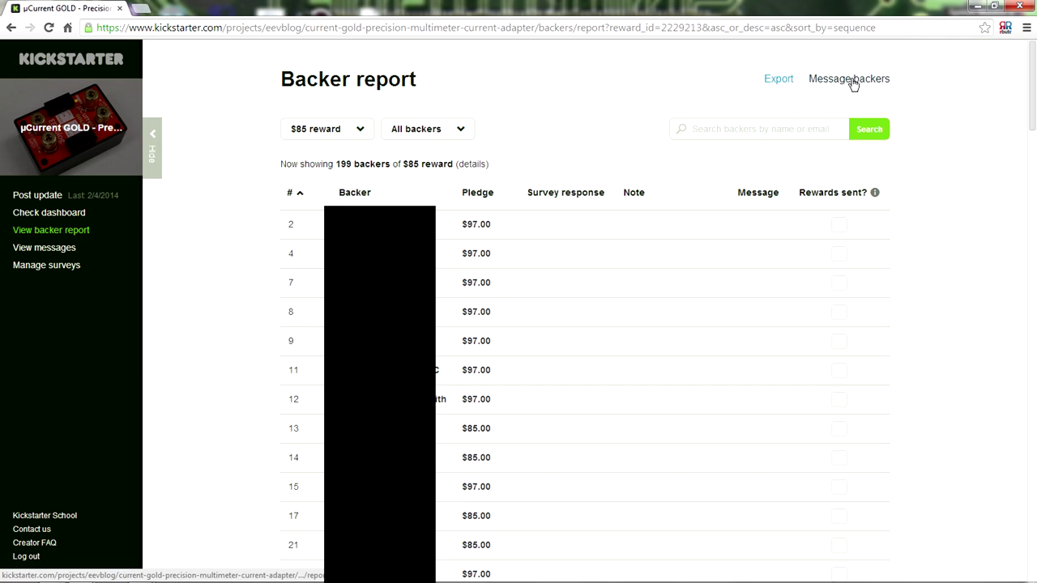
{"action": "left_click", "coordinate": [778, 79]}
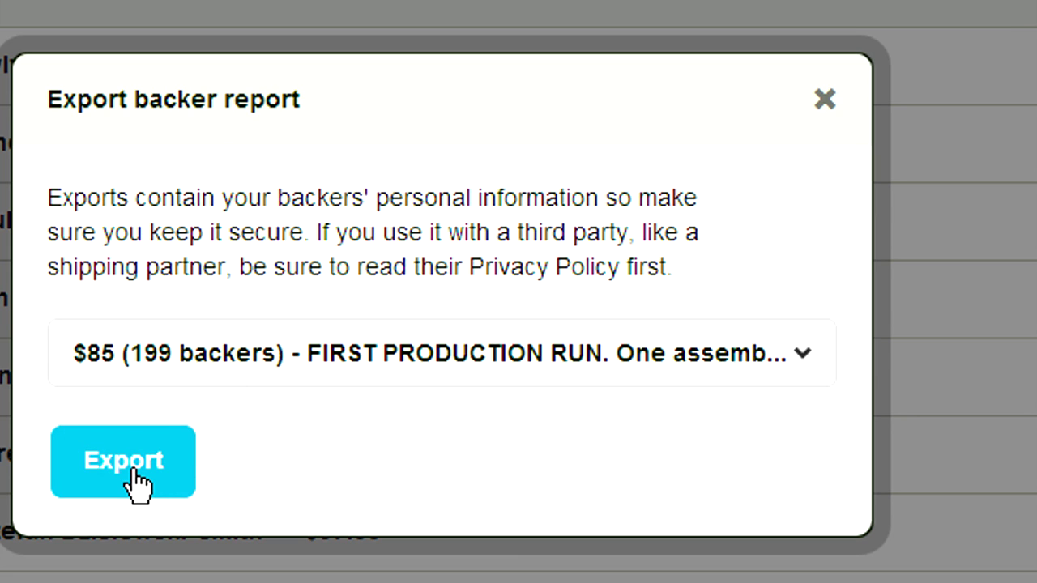
{"action": "left_click", "coordinate": [557, 351]}
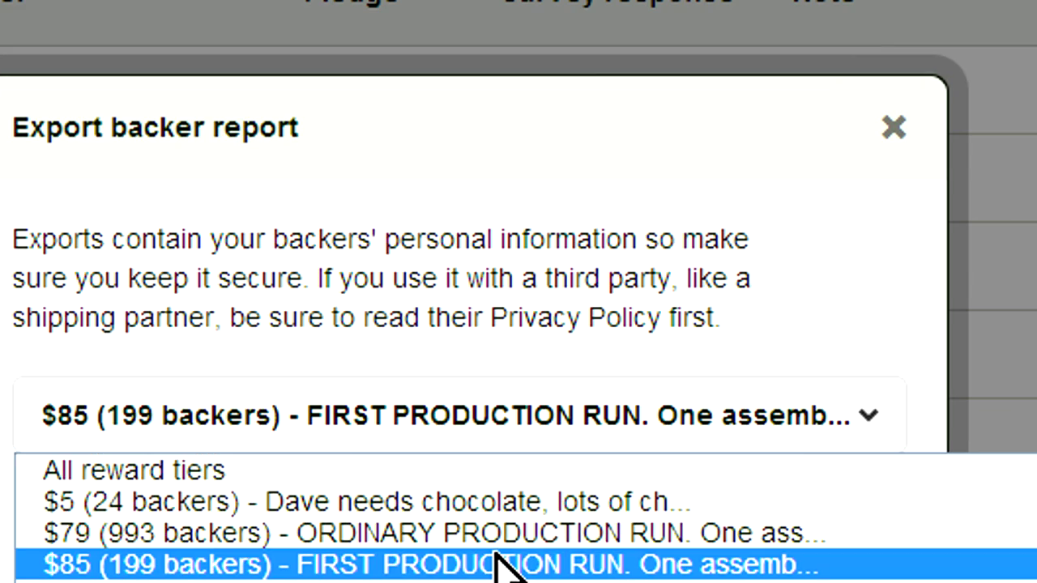
{"action": "left_click", "coordinate": [470, 492]}
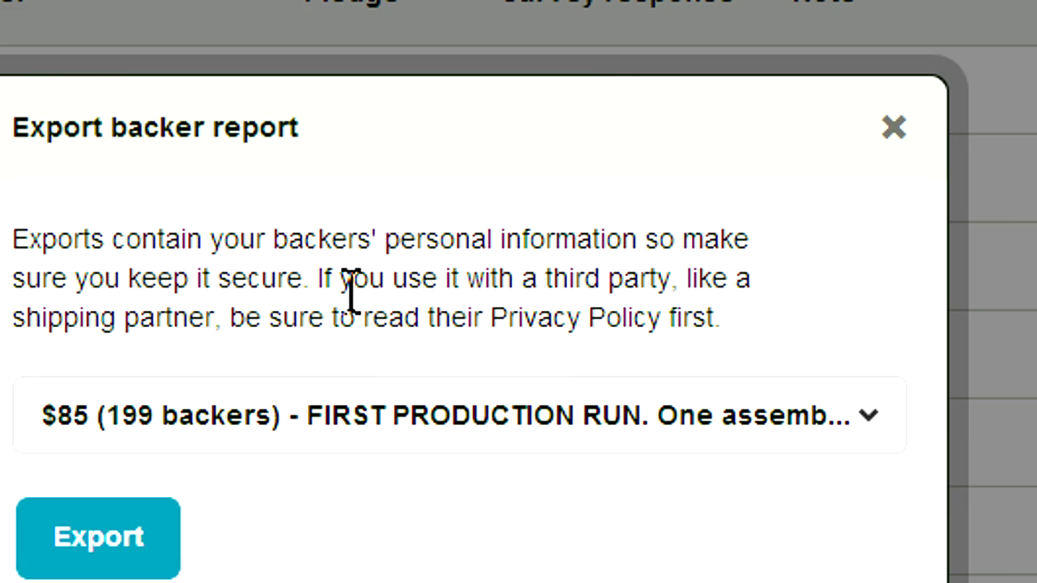
{"action": "left_click", "coordinate": [96, 536]}
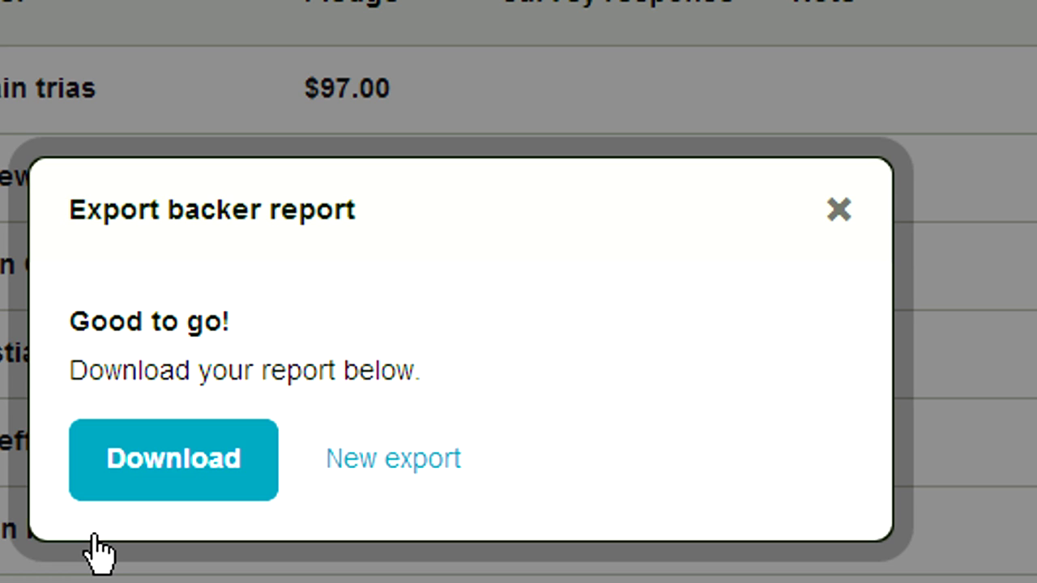
{"action": "left_click", "coordinate": [209, 470]}
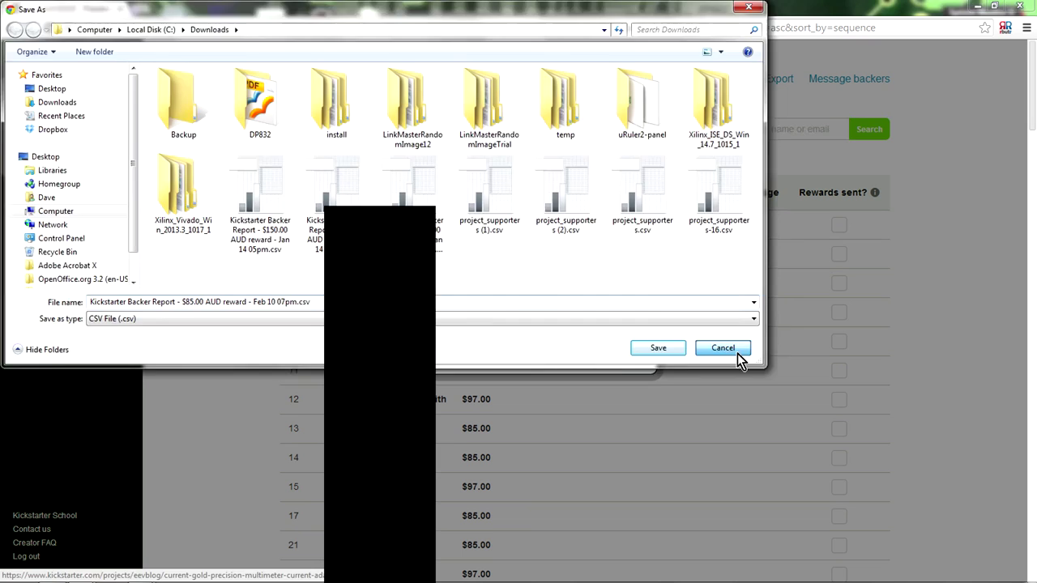
{"action": "left_click", "coordinate": [737, 353]}
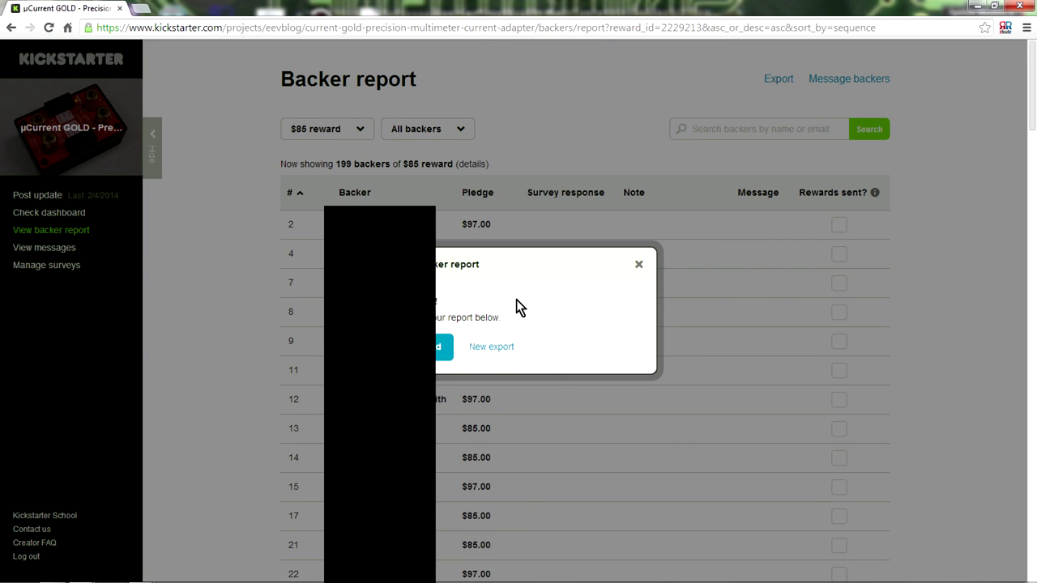
{"action": "left_click", "coordinate": [289, 231]}
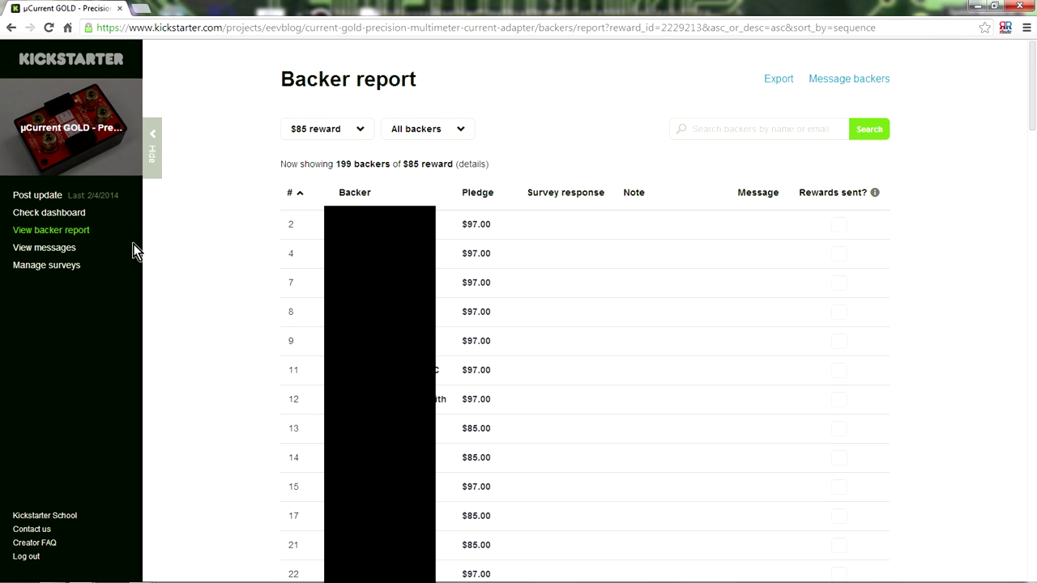
Step: Look through the reward tiers in the project's surveys and start creating a survey for the $85 AUD reward
{"action": "left_click", "coordinate": [47, 275]}
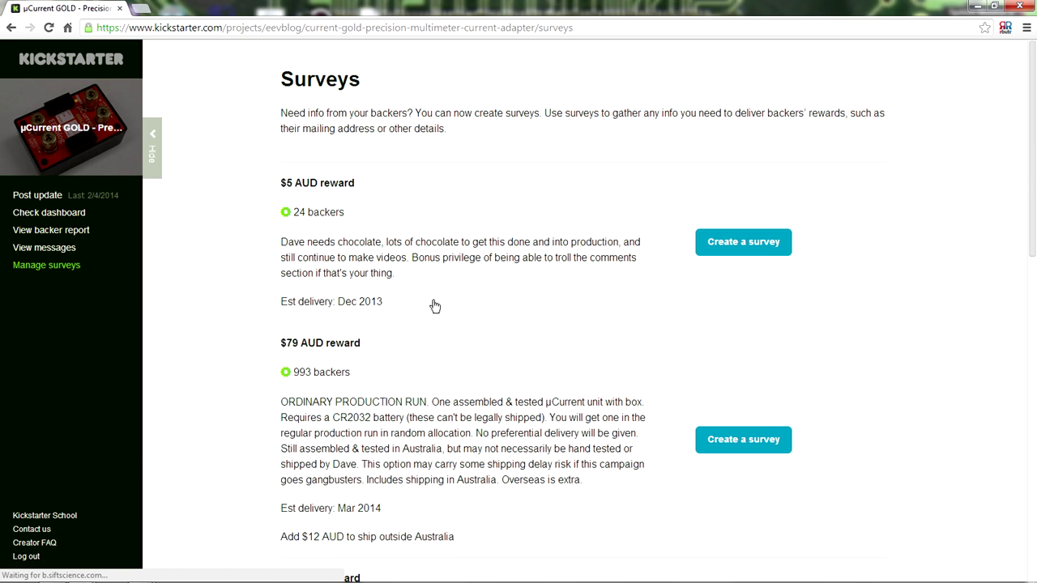
{"action": "scroll", "coordinate": [215, 355], "scroll_direction": "down", "scroll_amount": 2}
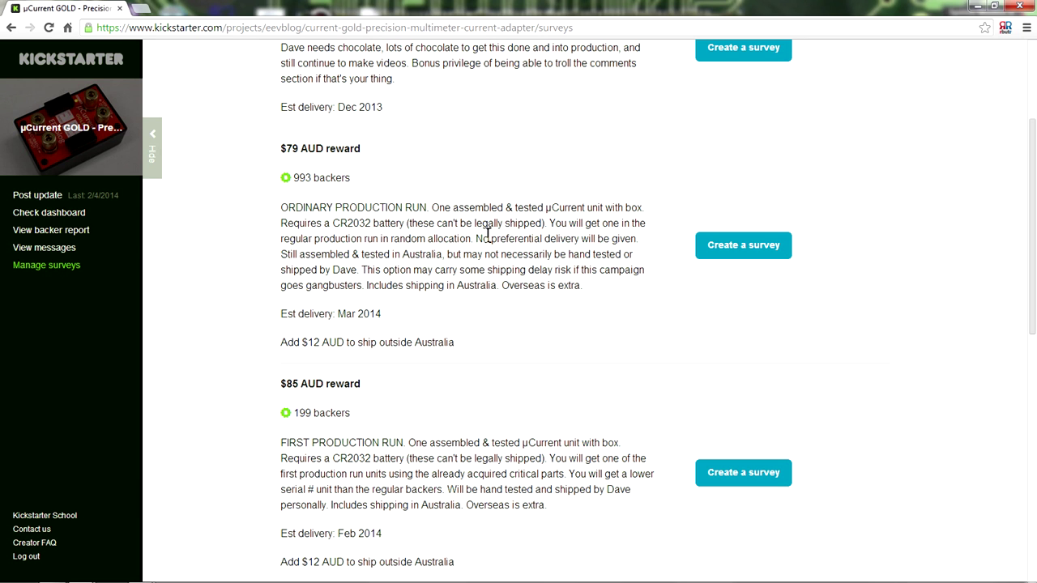
{"action": "scroll", "coordinate": [490, 243], "scroll_direction": "up", "scroll_amount": 2}
{"action": "scroll", "coordinate": [488, 237], "scroll_direction": "down", "scroll_amount": 4}
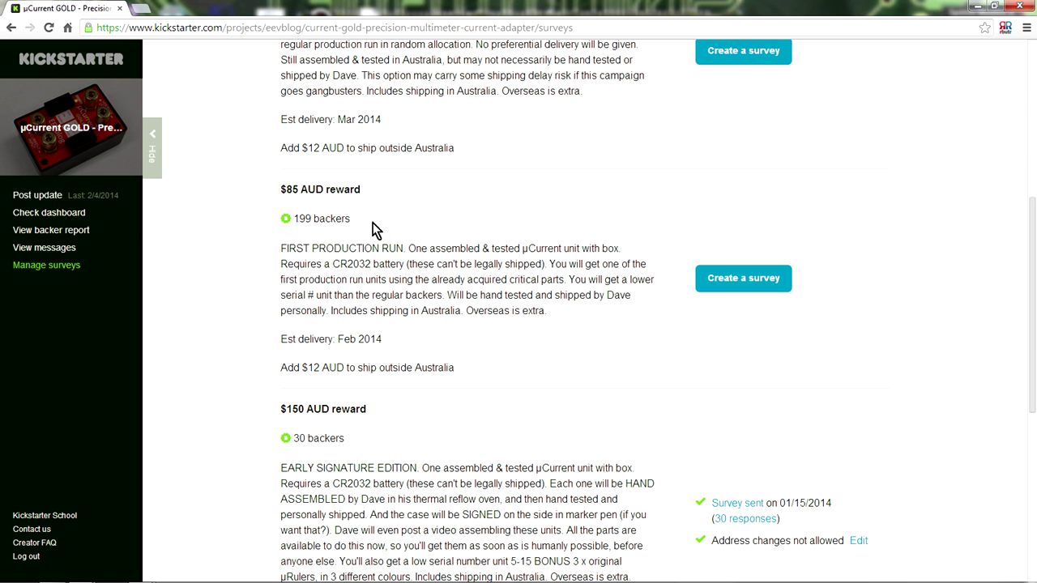
{"action": "left_click_drag", "start_coordinate": [290, 219], "coordinate": [402, 219]}
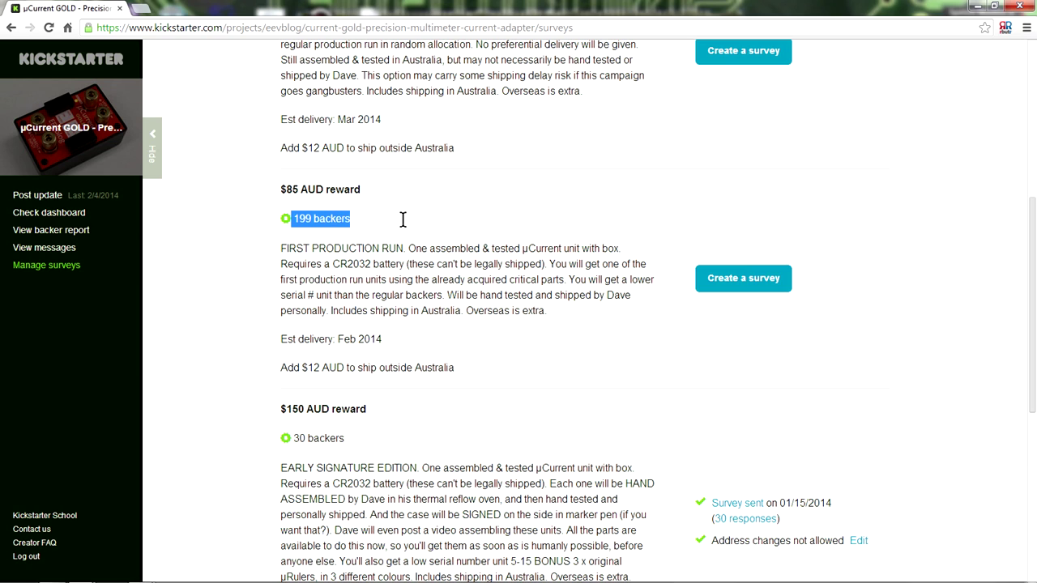
{"action": "left_click", "coordinate": [745, 283]}
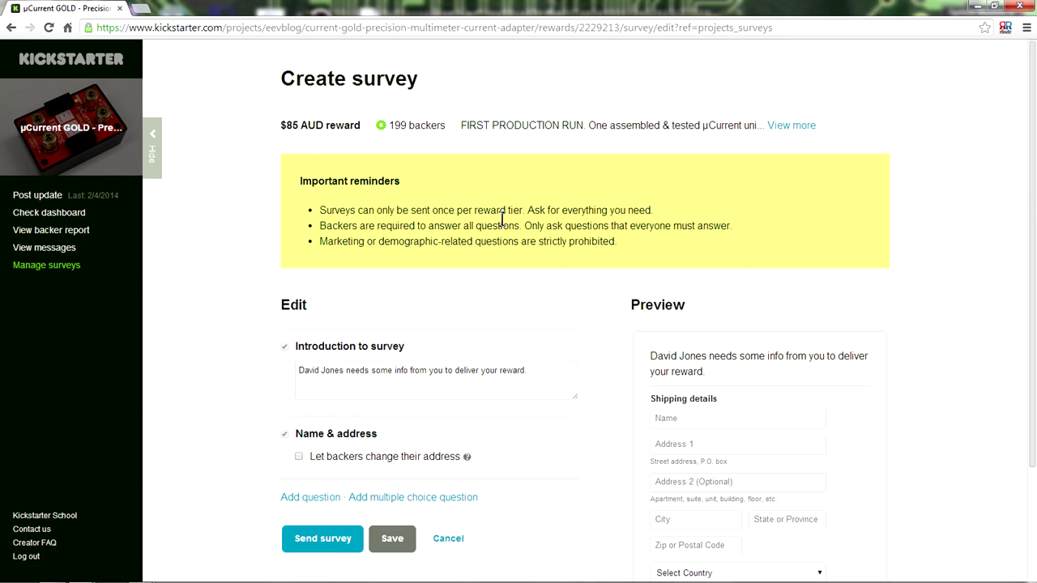
Step: Try the survey option that lets backers change their address and check its help note
{"action": "scroll", "coordinate": [525, 240], "scroll_direction": "down", "scroll_amount": 3}
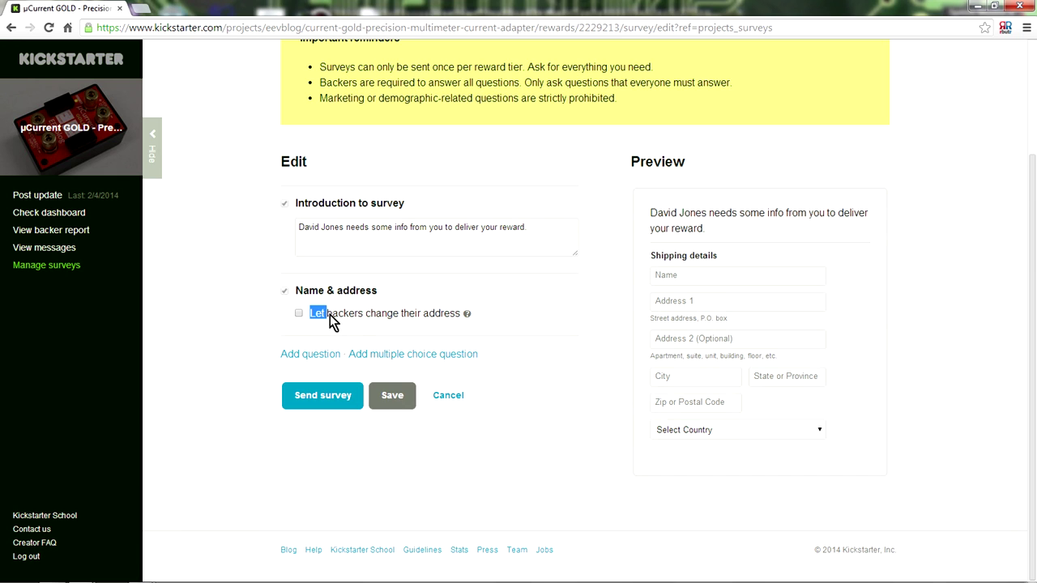
{"action": "left_click_drag", "start_coordinate": [329, 314], "coordinate": [457, 316]}
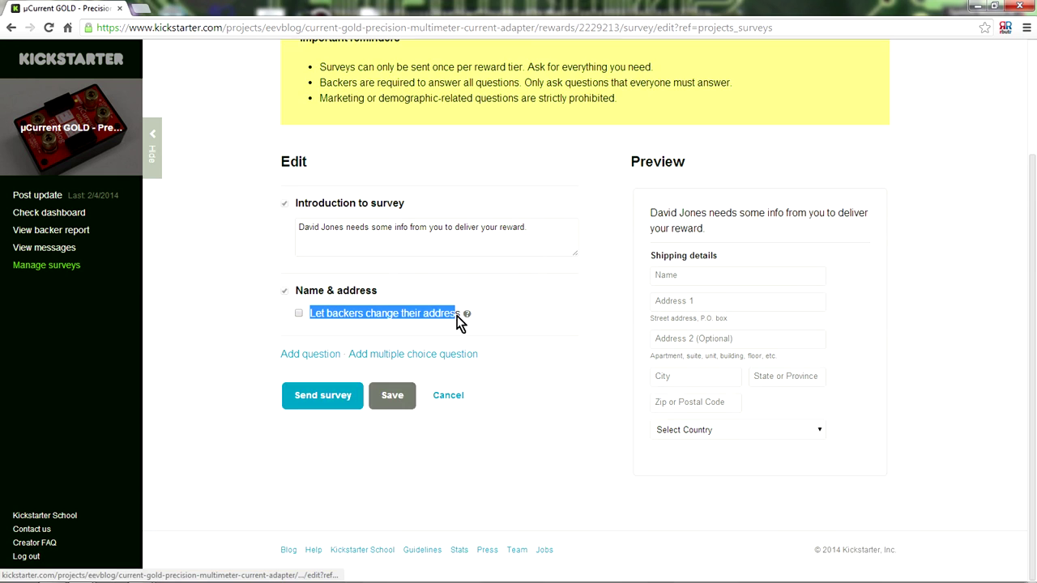
{"action": "left_click", "coordinate": [460, 316]}
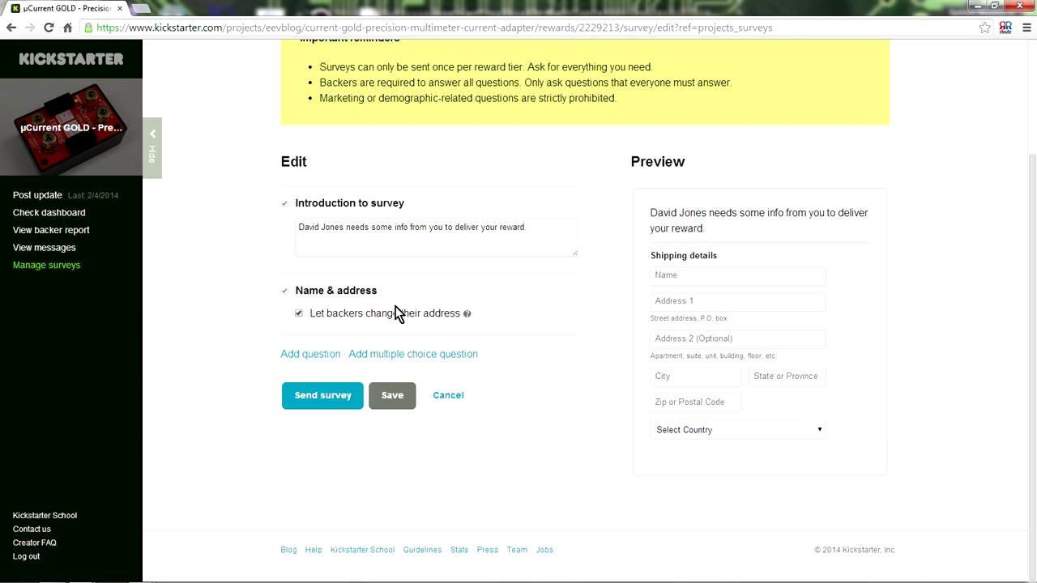
{"action": "mouse_move", "coordinate": [468, 315]}
Step: Try adding a blank question and a multiple choice question to the survey, and discard both by reloading the page
{"action": "left_click", "coordinate": [303, 354]}
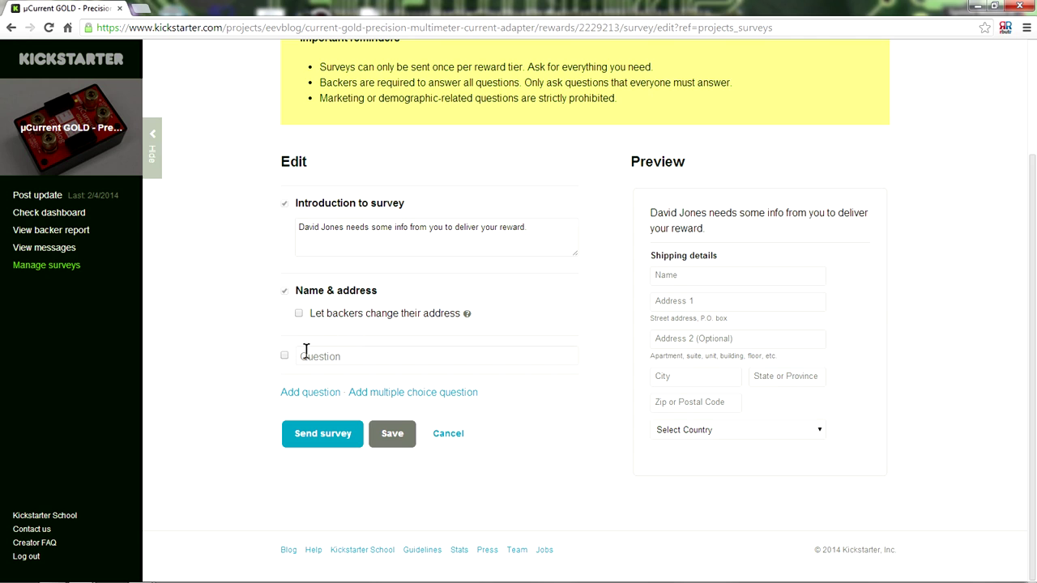
{"action": "left_click", "coordinate": [406, 393]}
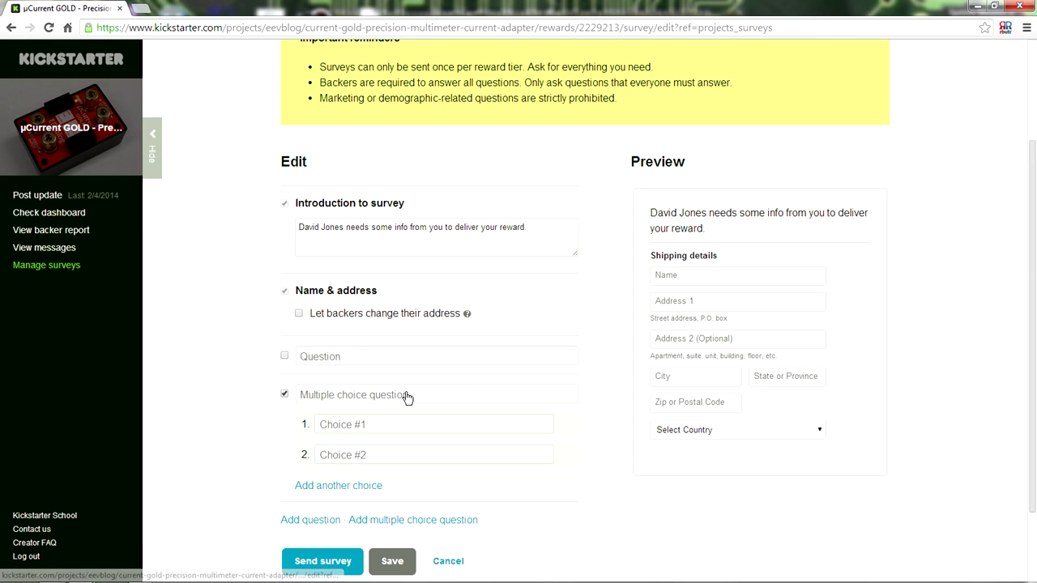
{"action": "scroll", "coordinate": [328, 417], "scroll_direction": "down", "scroll_amount": 2}
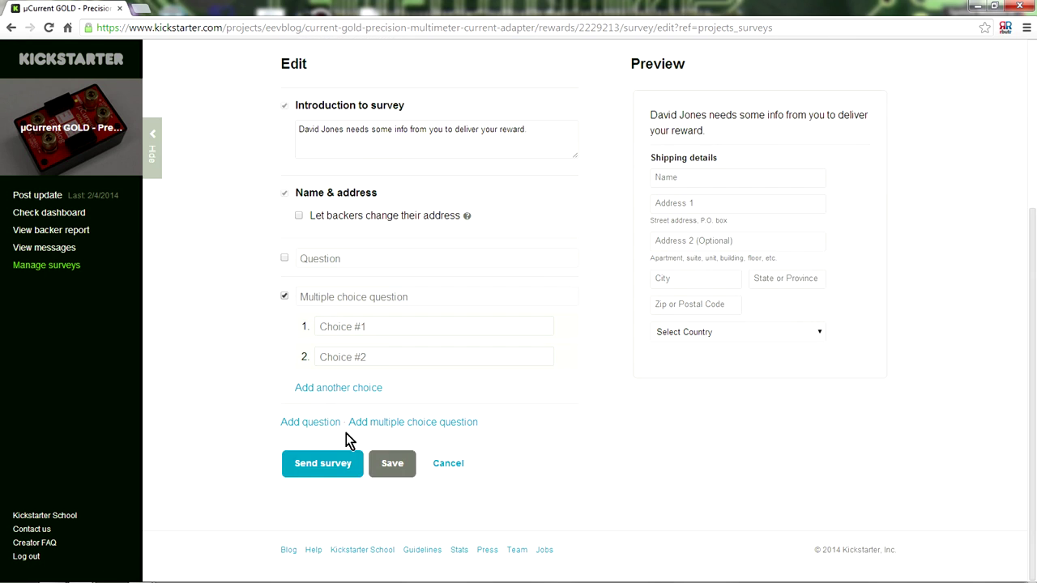
{"action": "scroll", "coordinate": [346, 434], "scroll_direction": "up", "scroll_amount": 2}
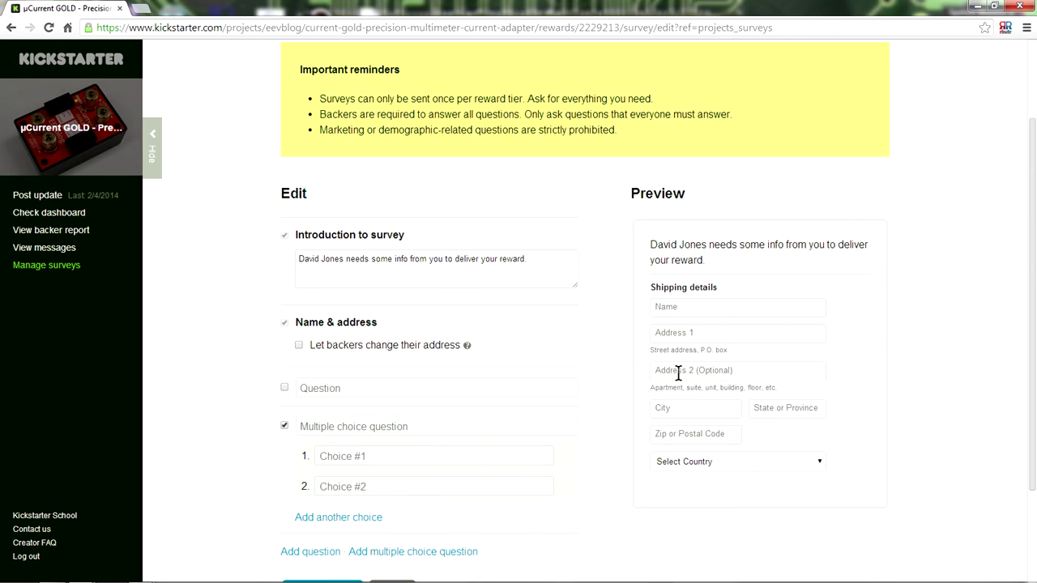
{"action": "key", "text": "F5"}
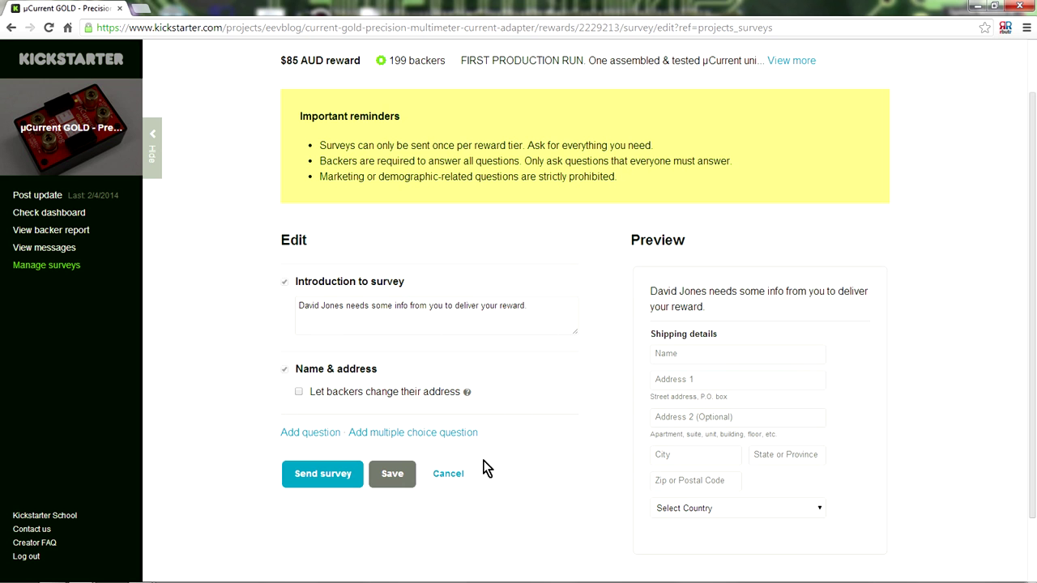
Step: Check the $85 AUD reward survey's backer group and its name and address request, and send the survey to those backers
{"action": "scroll", "coordinate": [718, 335], "scroll_direction": "down", "scroll_amount": 2}
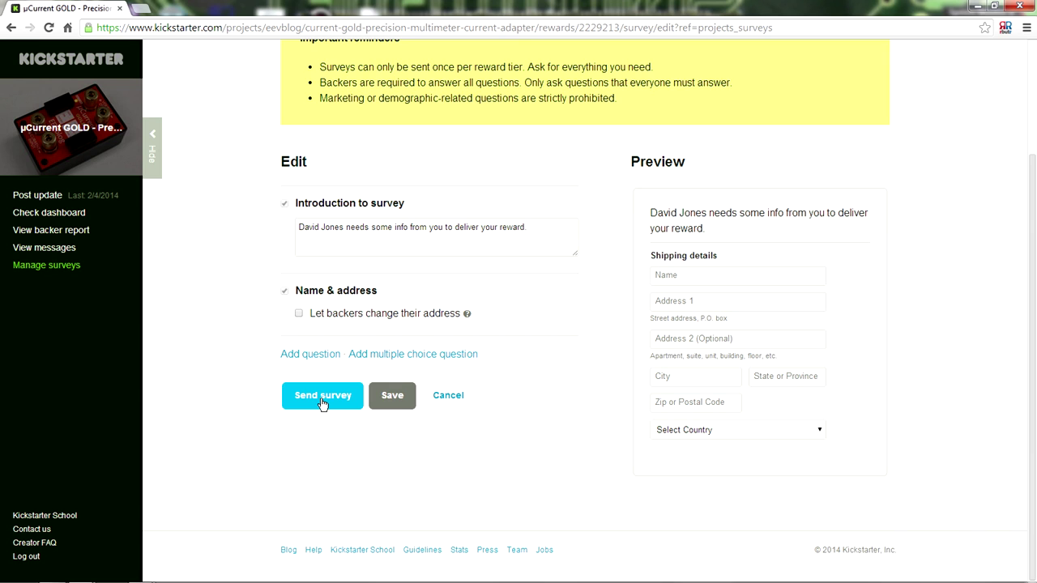
{"action": "scroll", "coordinate": [280, 212], "scroll_direction": "up", "scroll_amount": 2}
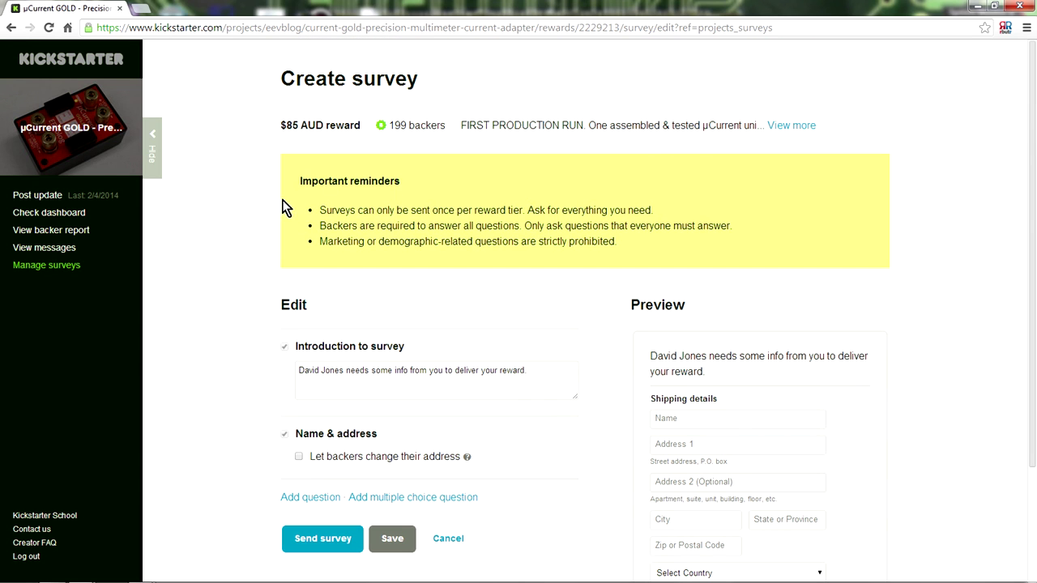
{"action": "left_click_drag", "start_coordinate": [389, 125], "coordinate": [455, 122]}
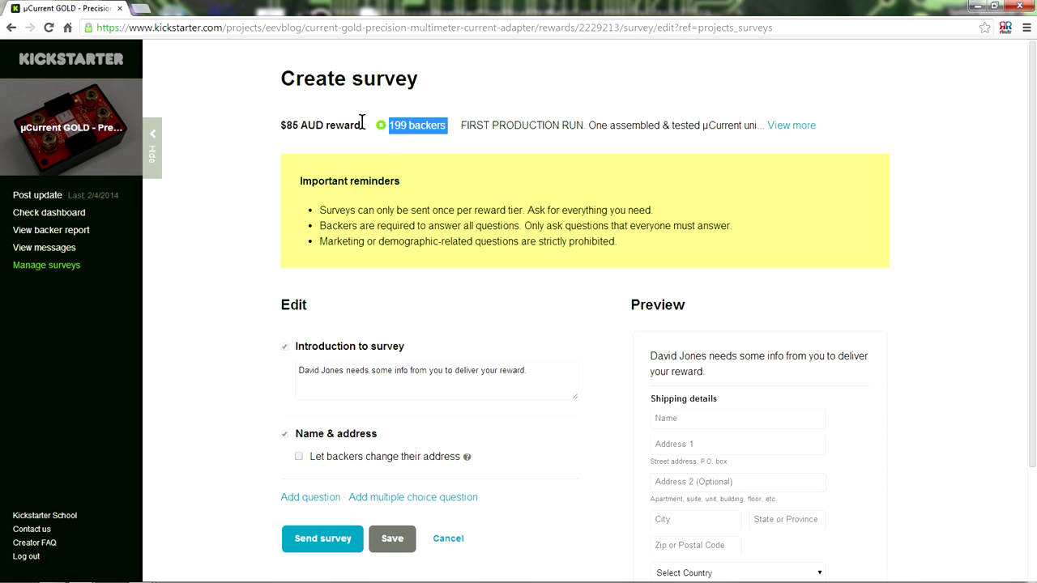
{"action": "scroll", "coordinate": [382, 133], "scroll_direction": "down", "scroll_amount": 3}
{"action": "scroll", "coordinate": [388, 180], "scroll_direction": "up", "scroll_amount": 3}
{"action": "scroll", "coordinate": [389, 280], "scroll_direction": "down", "scroll_amount": 3}
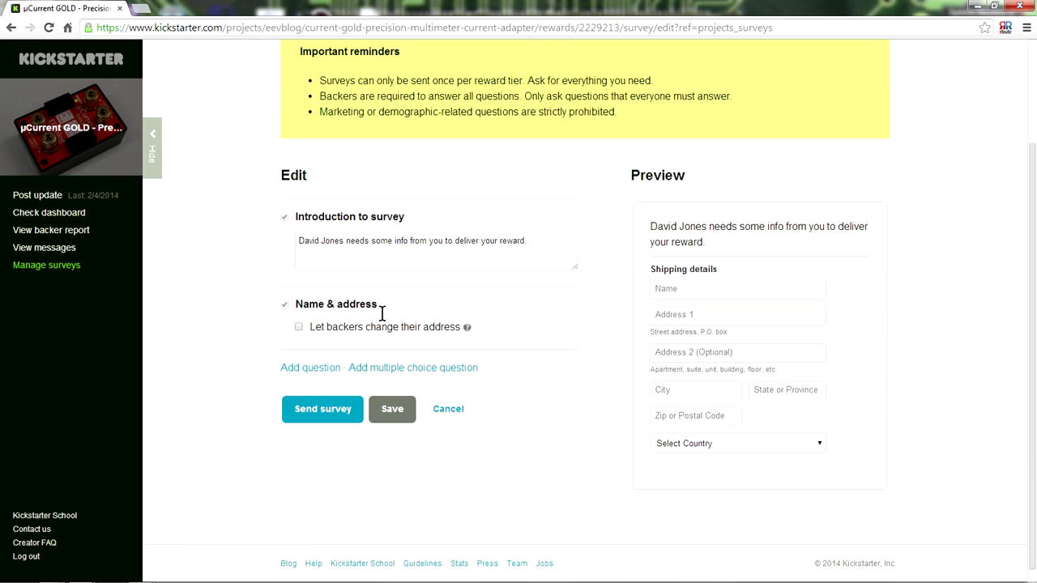
{"action": "left_click", "coordinate": [318, 401]}
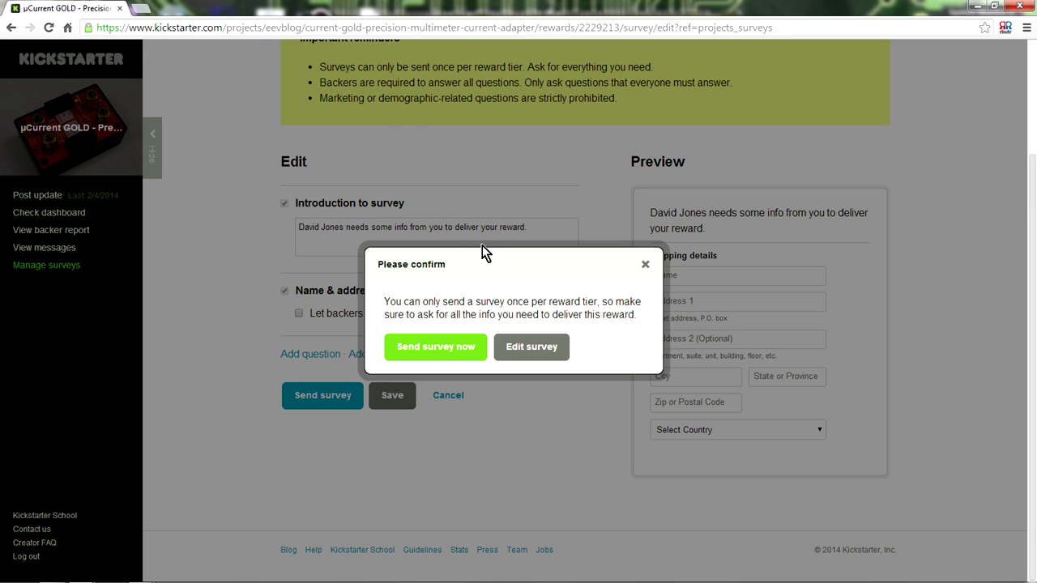
{"action": "left_click", "coordinate": [434, 351]}
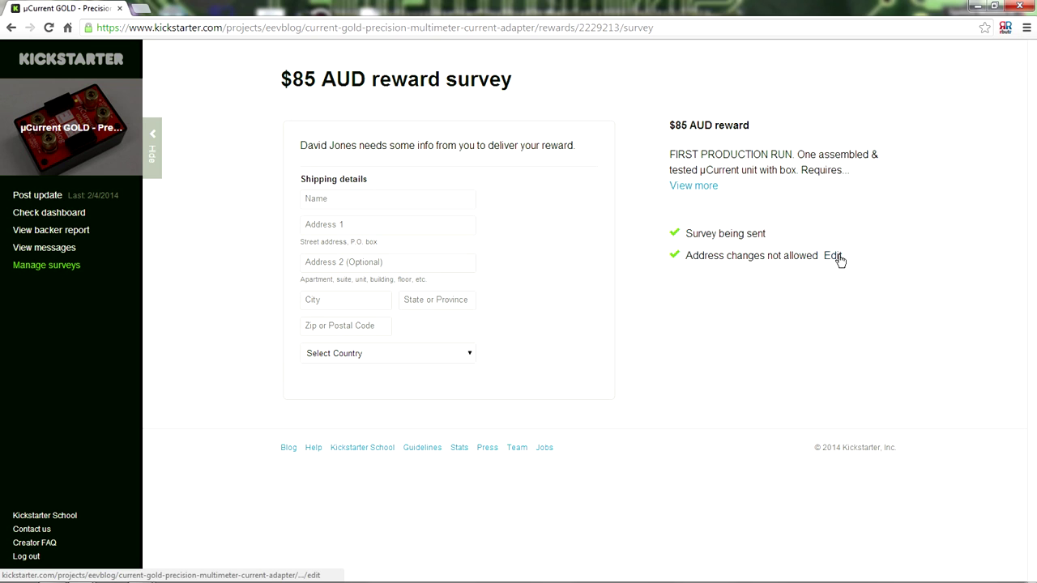
Step: Open the project's backer report, filter it to the $85 reward, and look through the listed backers
{"action": "left_click", "coordinate": [40, 236]}
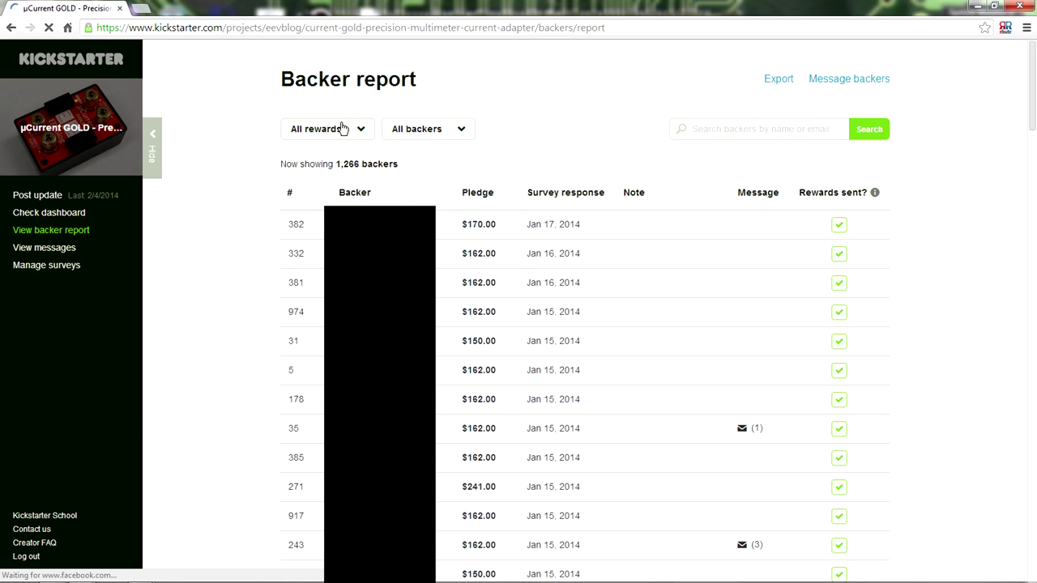
{"action": "left_click", "coordinate": [343, 130]}
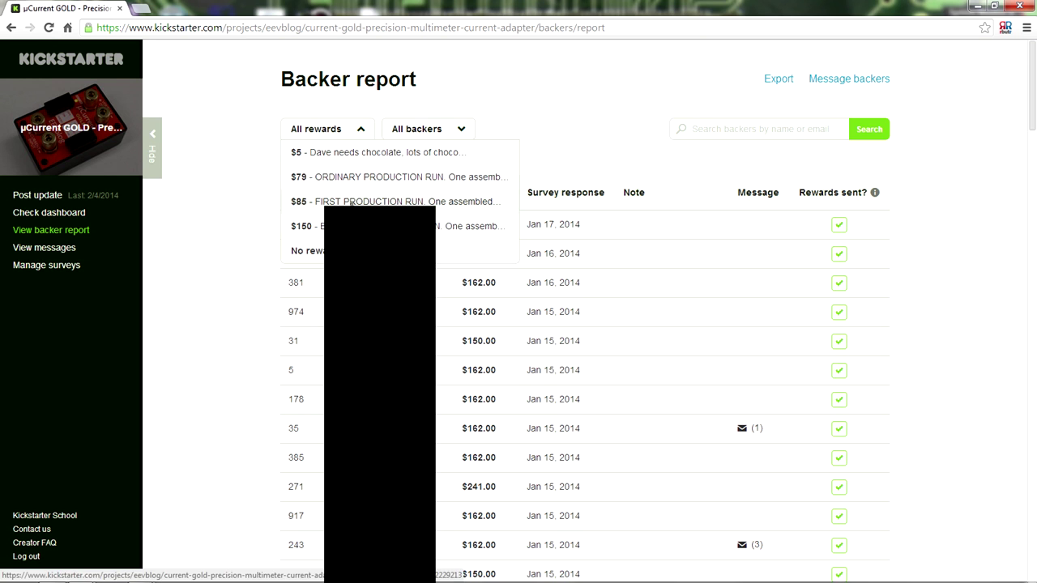
{"action": "left_click", "coordinate": [351, 201]}
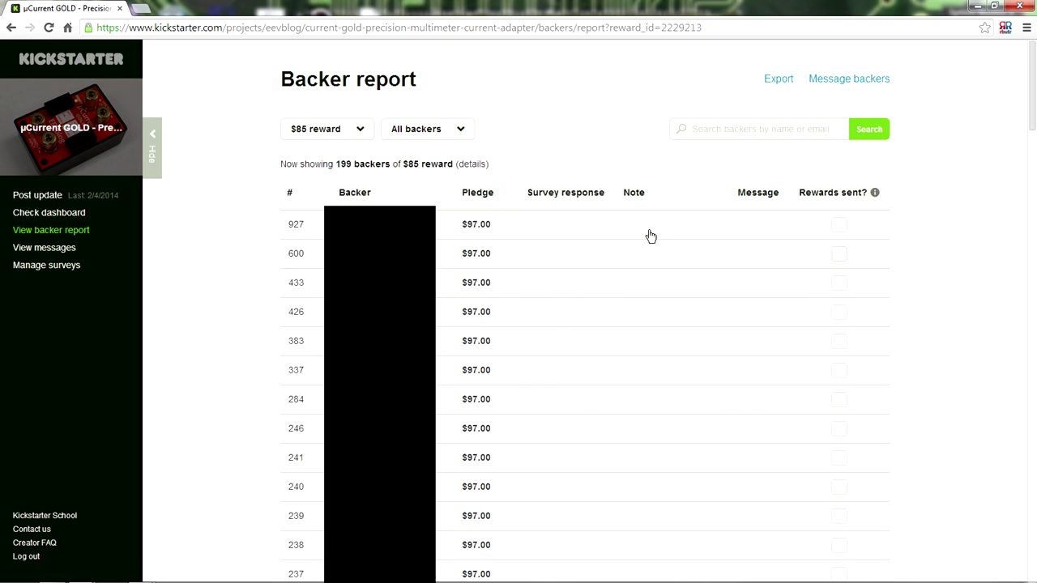
{"action": "scroll", "coordinate": [641, 308], "scroll_direction": "down", "scroll_amount": 5}
{"action": "scroll", "coordinate": [641, 311], "scroll_direction": "down", "scroll_amount": 10}
Step: Filter the backer report to the $150 reward and check the survey response and rewards-sent columns
{"action": "left_click", "coordinate": [358, 131]}
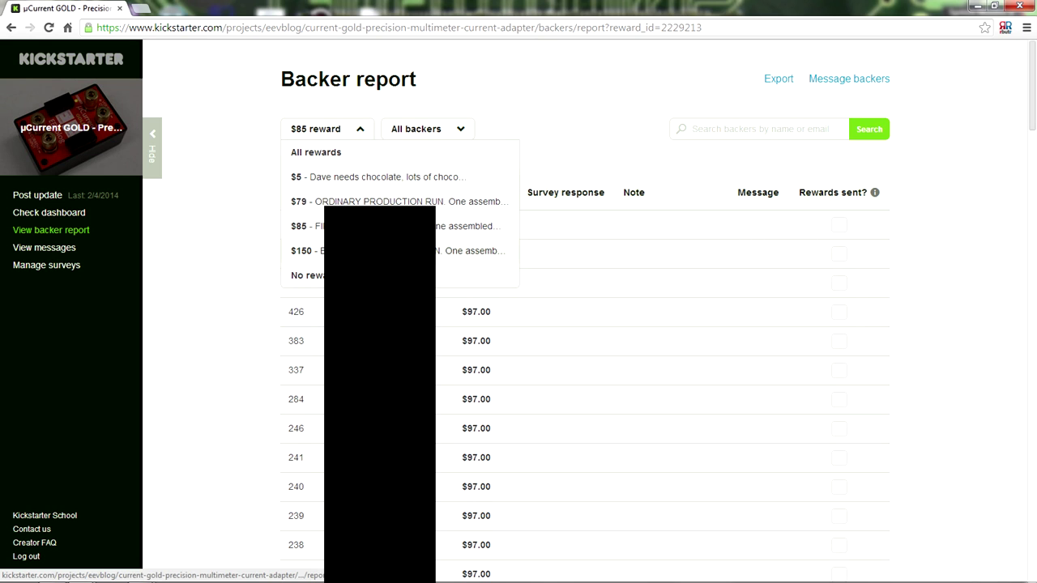
{"action": "left_click", "coordinate": [470, 250]}
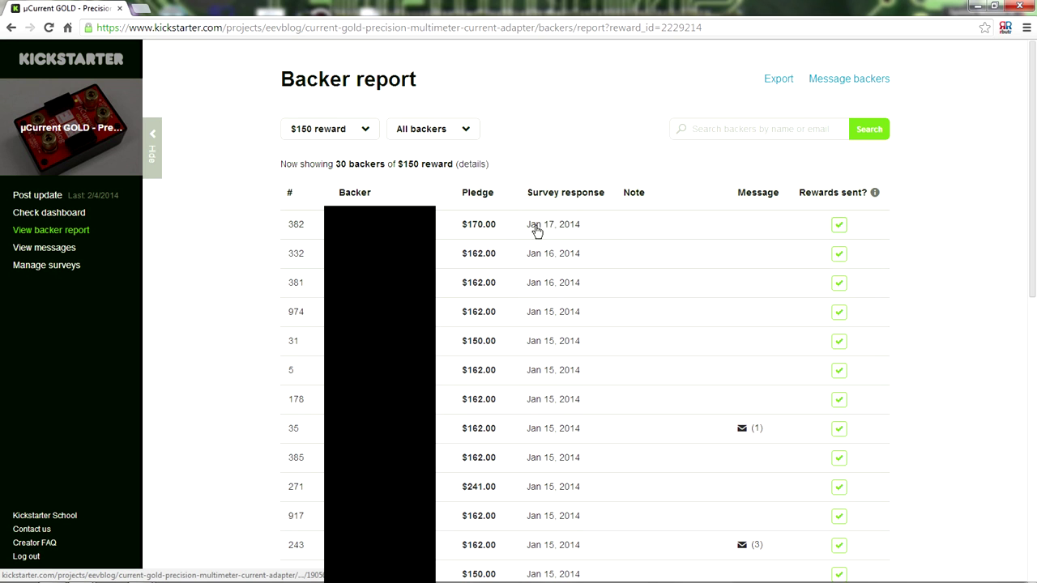
{"action": "scroll", "coordinate": [578, 375], "scroll_direction": "down", "scroll_amount": 5}
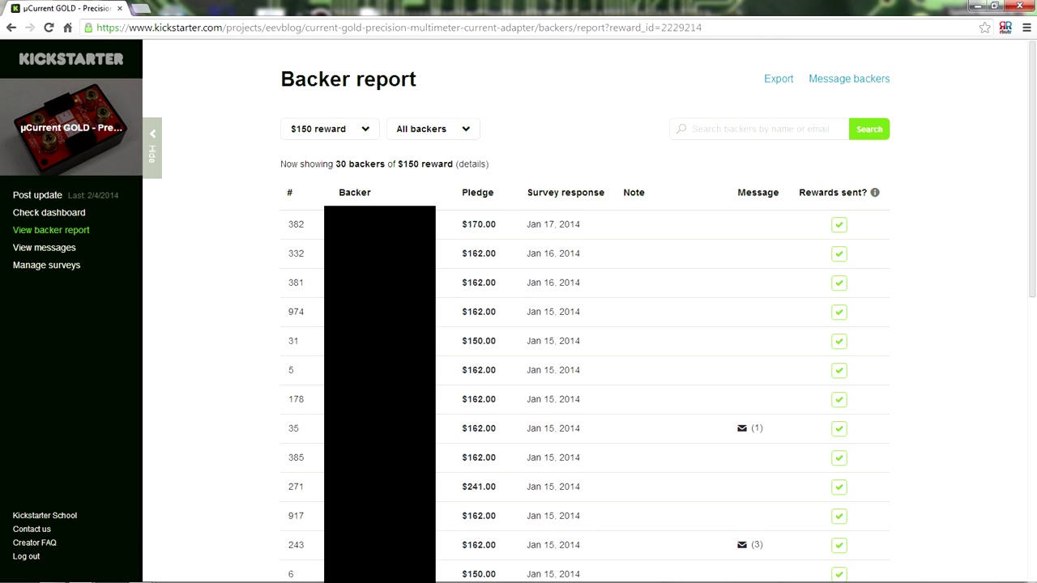
Step: Switch to the exported $150 reward backer report in OpenOffice Calc and examine the backer ID, shipping type, pledge and survey date columns
{"action": "key", "text": "alt+Left"}
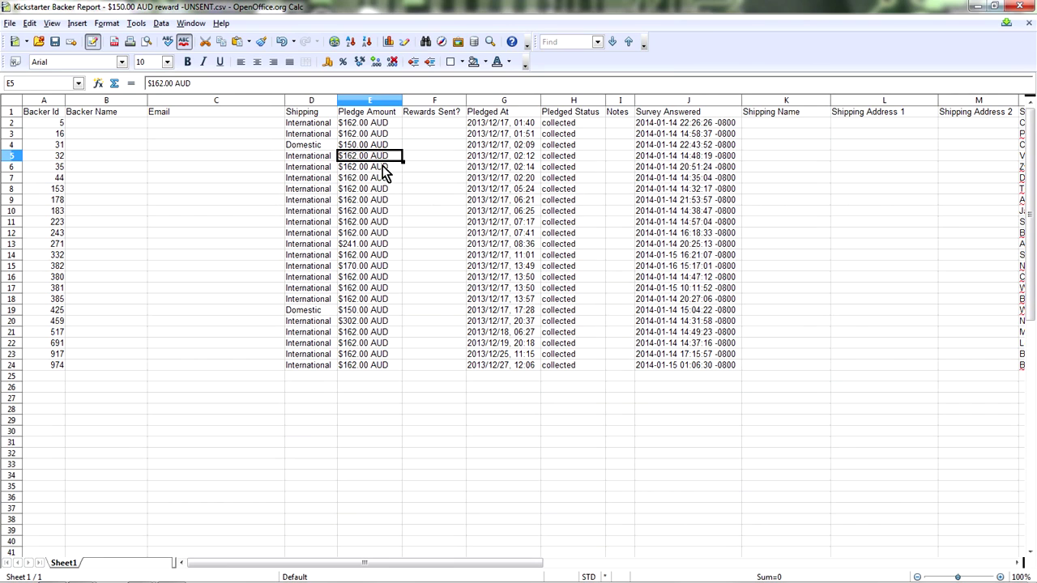
{"action": "left_click", "coordinate": [58, 159]}
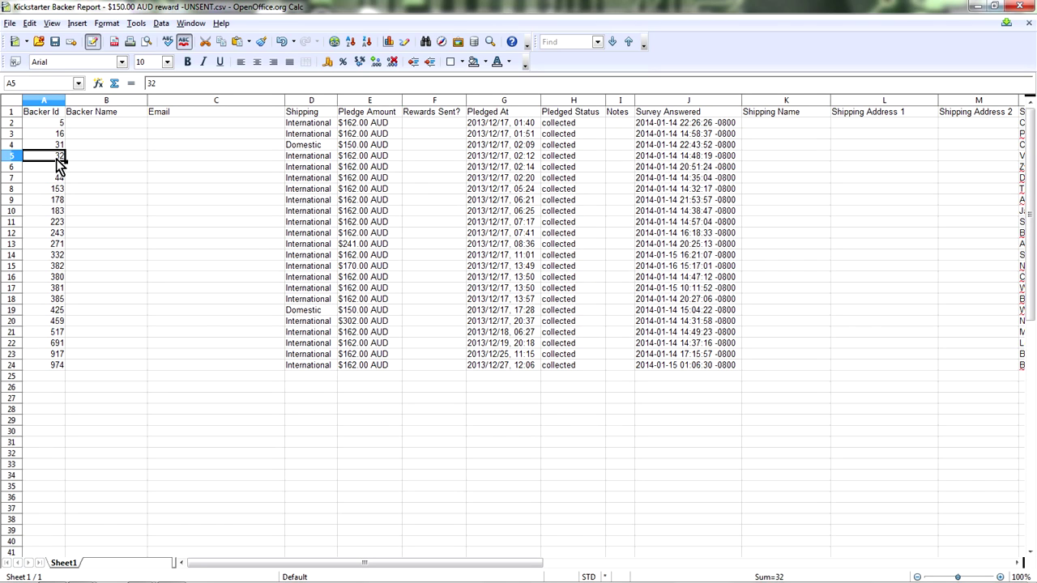
{"action": "left_click", "coordinate": [58, 123]}
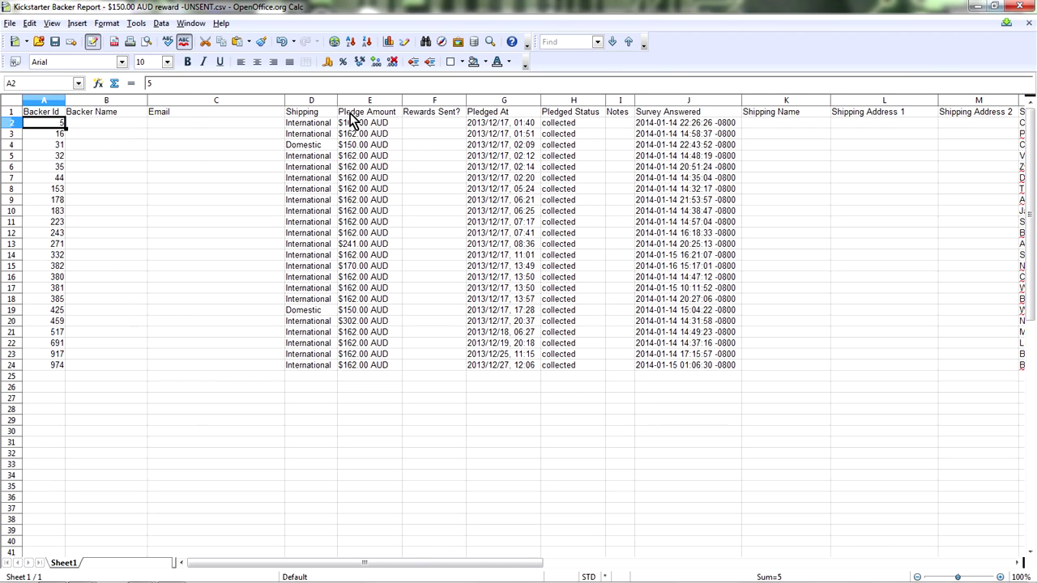
{"action": "left_click", "coordinate": [306, 100]}
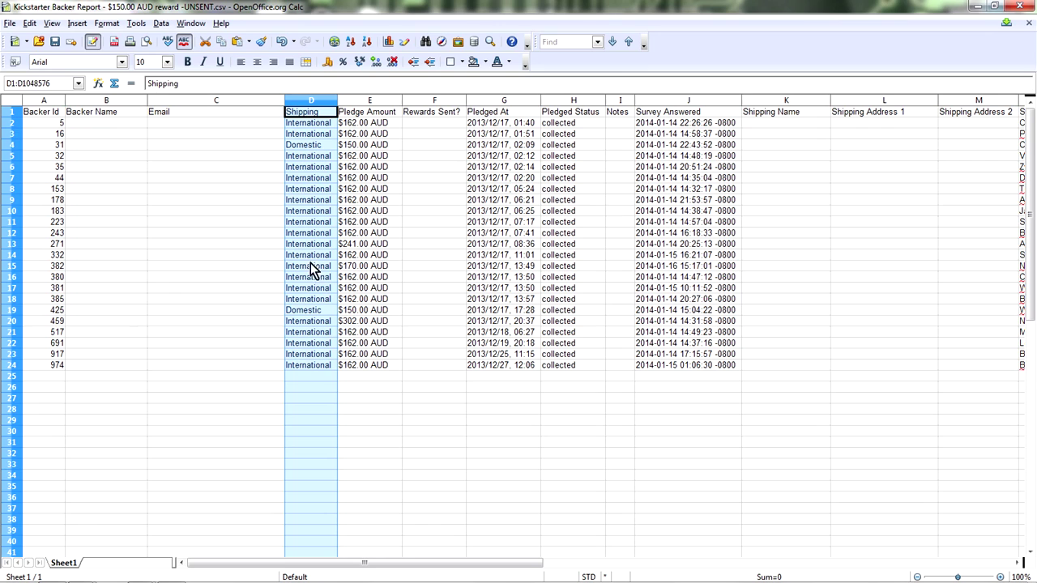
{"action": "left_click", "coordinate": [382, 149]}
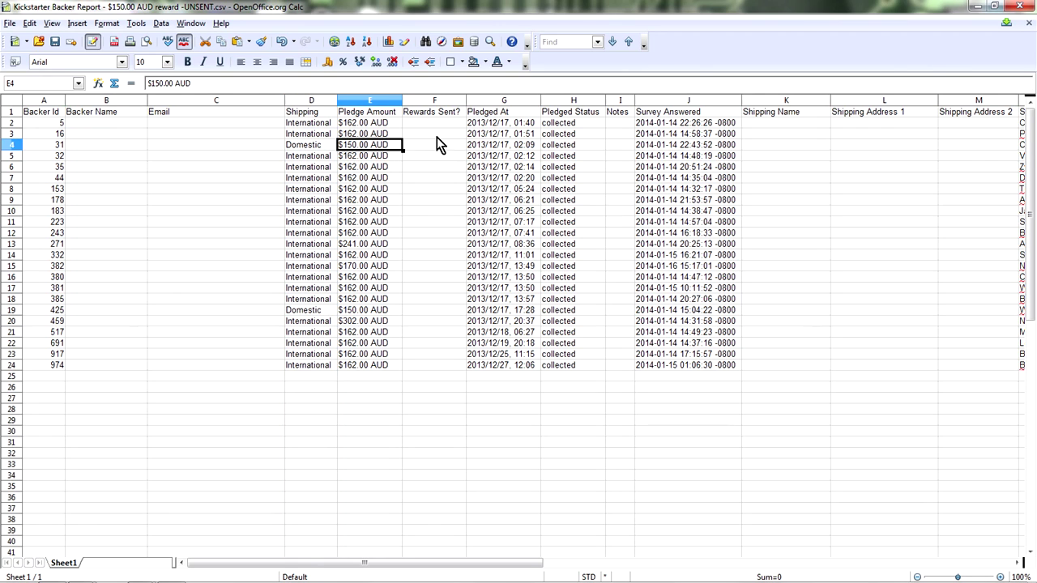
{"action": "left_click", "coordinate": [506, 146]}
{"action": "left_click", "coordinate": [697, 157]}
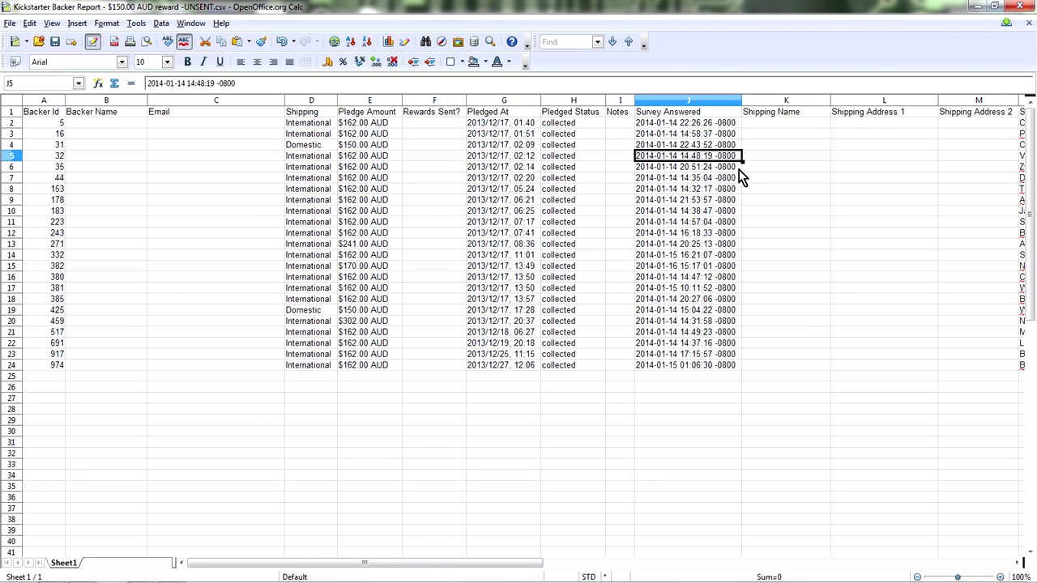
Step: Examine the shipping name and both shipping address columns in the exported backer report
{"action": "key", "text": "Right"}
{"action": "key", "text": "Right"}
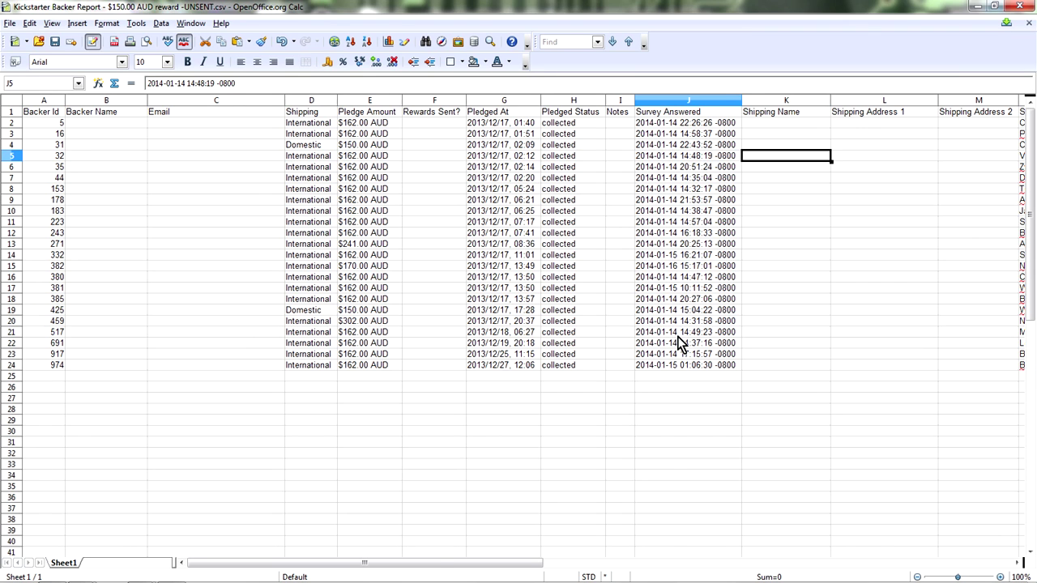
{"action": "key", "text": "Right"}
{"action": "key", "text": "Right"}
{"action": "key", "text": "Right"}
{"action": "key", "text": "Left"}
{"action": "key", "text": "Left"}
{"action": "key", "text": "Left"}
{"action": "key", "text": "Left"}
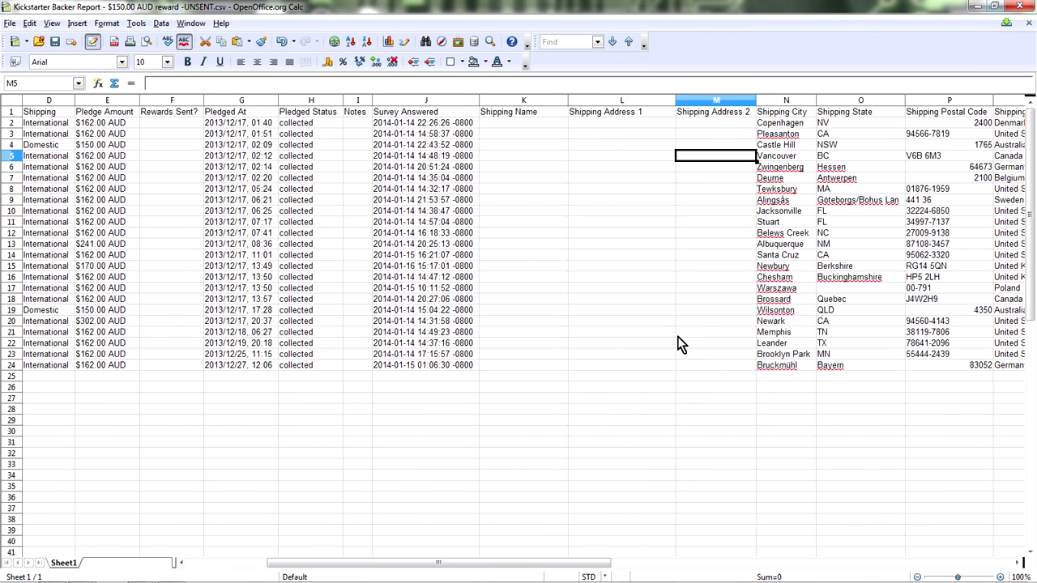
{"action": "key", "text": "Right"}
{"action": "key", "text": "Left"}
{"action": "key", "text": "Right"}
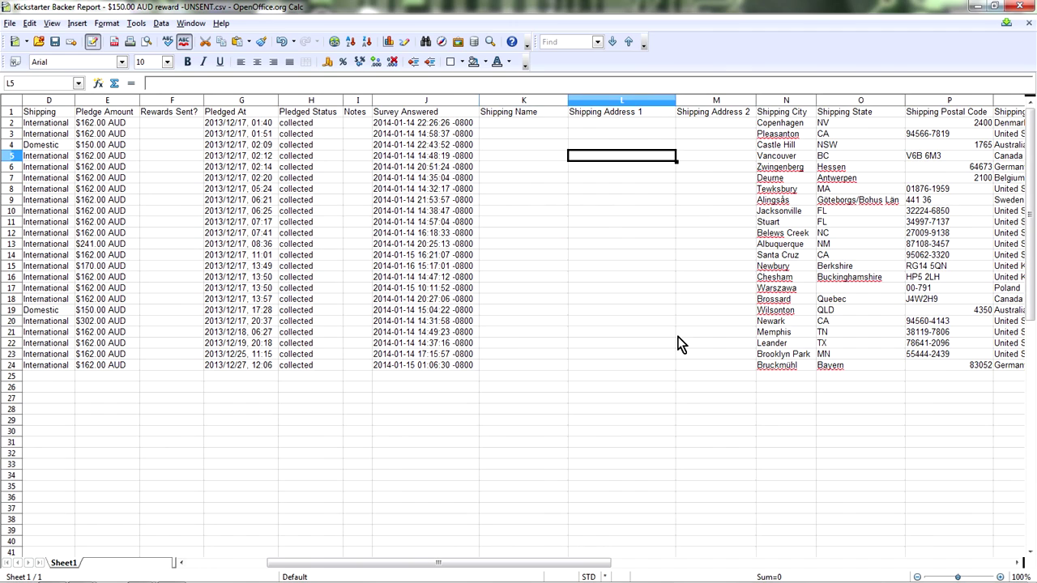
{"action": "key", "text": "Right"}
{"action": "key", "text": "Left"}
{"action": "key", "text": "Left"}
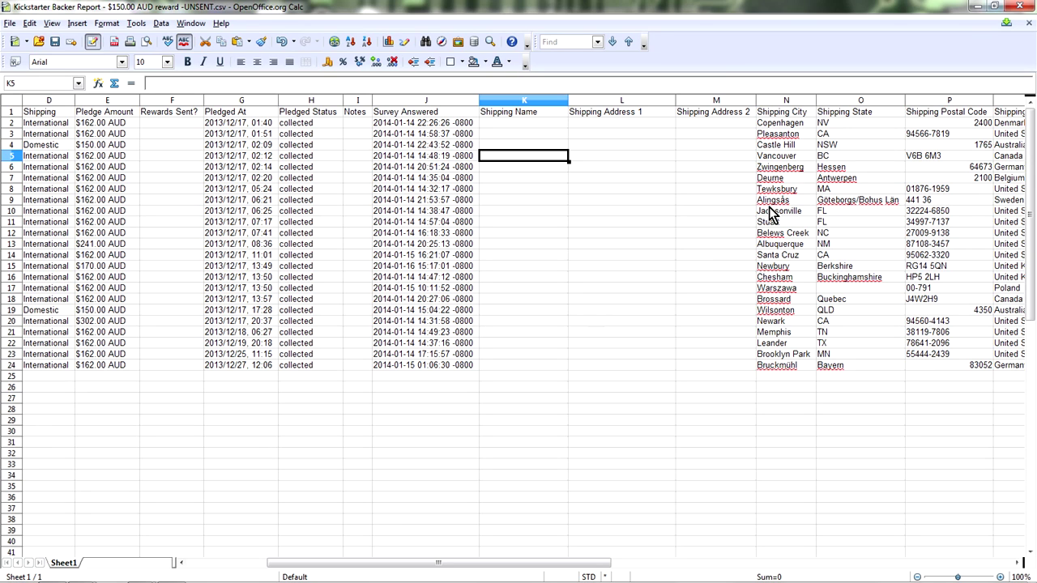
{"action": "key", "text": "Right"}
{"action": "key", "text": "Right"}
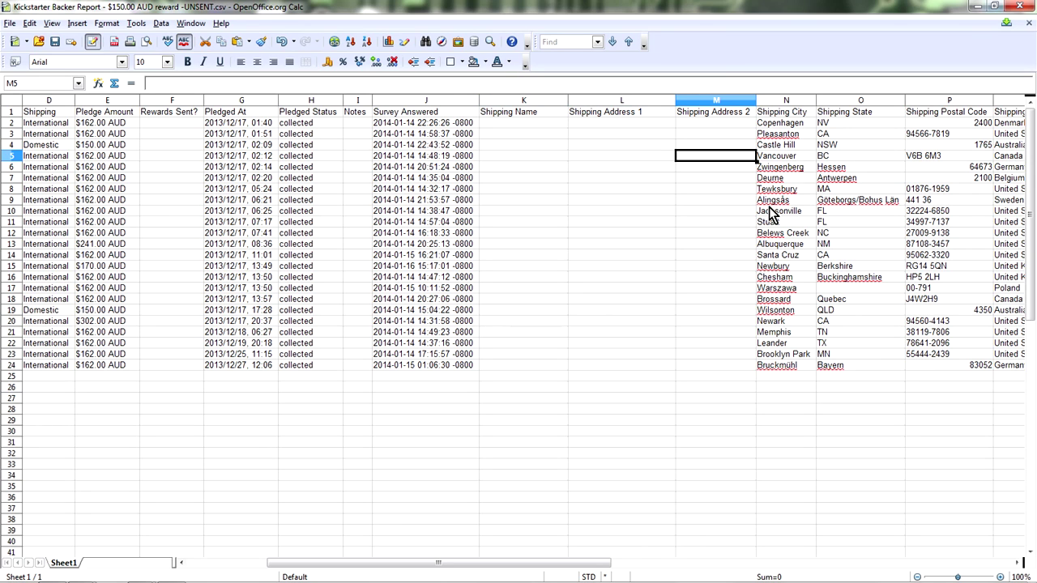
Step: Examine the shipping city, state, postal code and country columns, and return to the Backer Id column
{"action": "key", "text": "Right"}
{"action": "key", "text": "Right"}
{"action": "key", "text": "Right"}
{"action": "key", "text": "Right"}
{"action": "key", "text": "Right"}
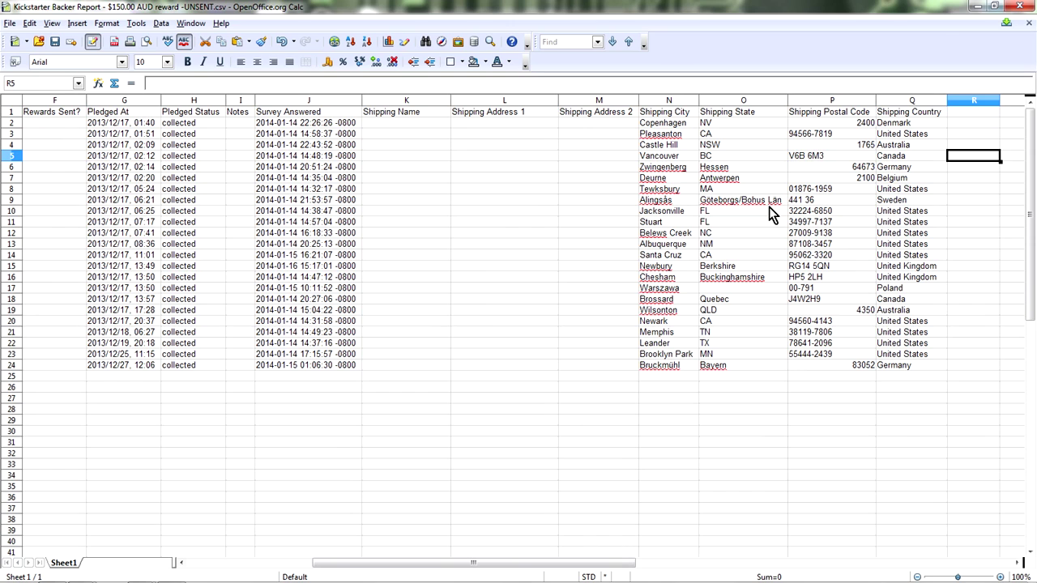
{"action": "key", "text": "Left"}
{"action": "key", "text": "Left"}
{"action": "key", "text": "Left"}
{"action": "key", "text": "Left"}
{"action": "key", "text": "Left"}
{"action": "key", "text": "Right"}
{"action": "key", "text": "Right"}
{"action": "key", "text": "Right"}
{"action": "key", "text": "Right"}
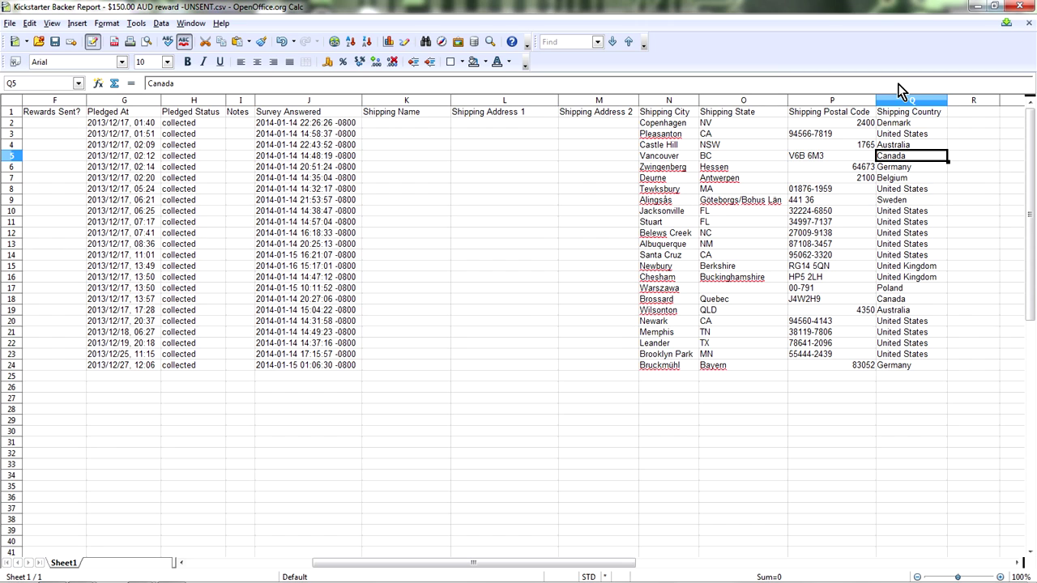
{"action": "left_click", "coordinate": [181, 178]}
{"action": "key", "text": "Home"}
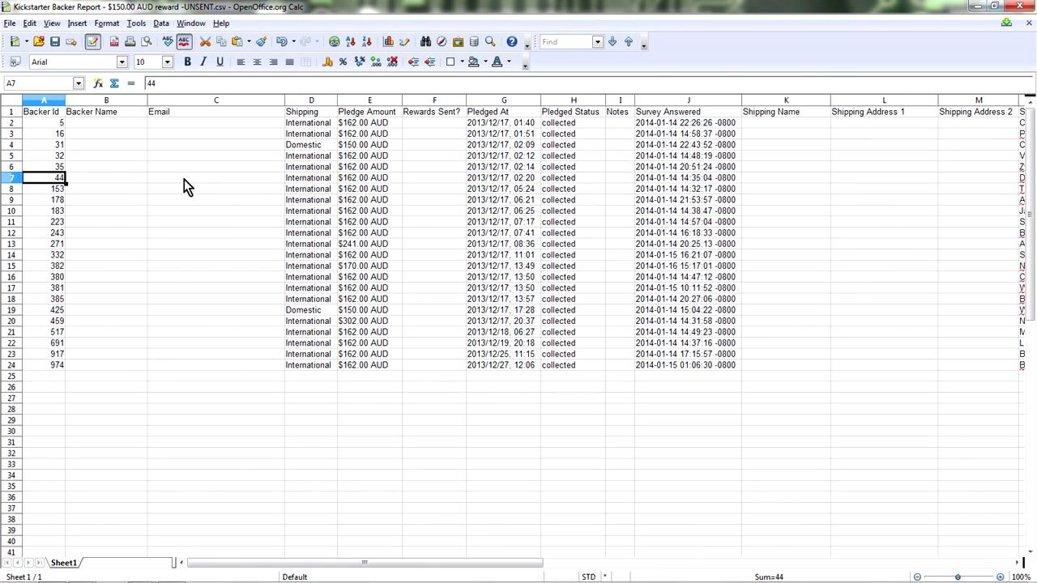
Step: Switch back to the Kickstarter project page in the browser and review the $5 AUD and $79 AUD pledge reward descriptions
{"action": "key", "text": "alt+Tab"}
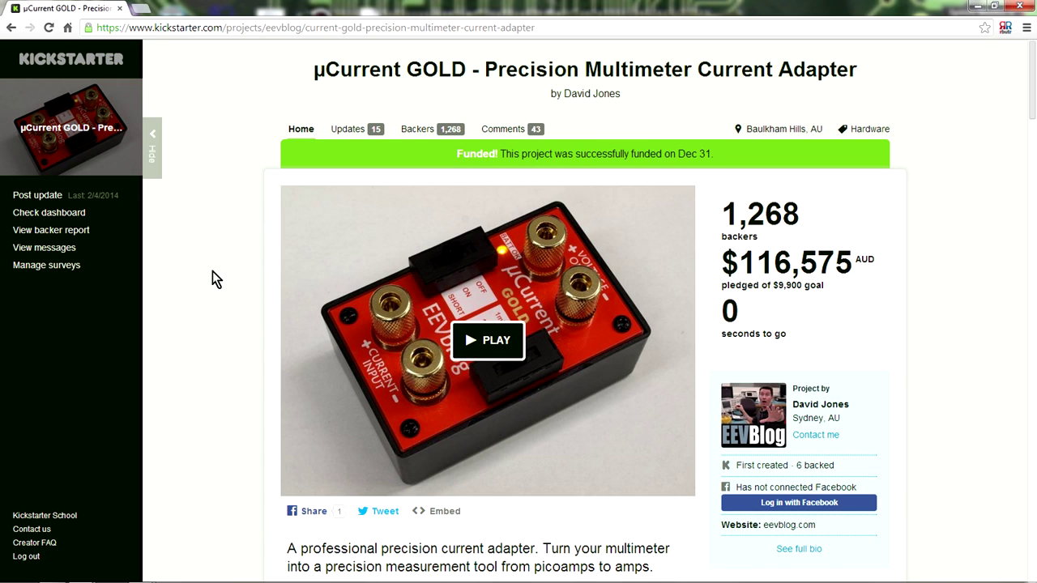
{"action": "scroll", "coordinate": [212, 271], "scroll_direction": "down", "scroll_amount": 3}
{"action": "scroll", "coordinate": [212, 272], "scroll_direction": "up", "scroll_amount": 3}
{"action": "scroll", "coordinate": [234, 250], "scroll_direction": "down", "scroll_amount": 3}
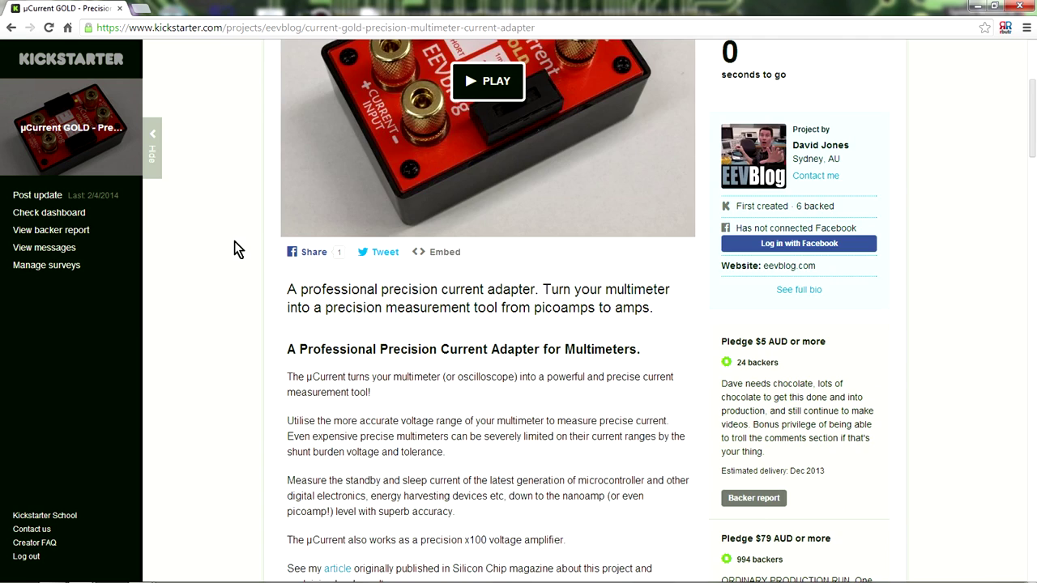
{"action": "scroll", "coordinate": [234, 243], "scroll_direction": "down", "scroll_amount": 2}
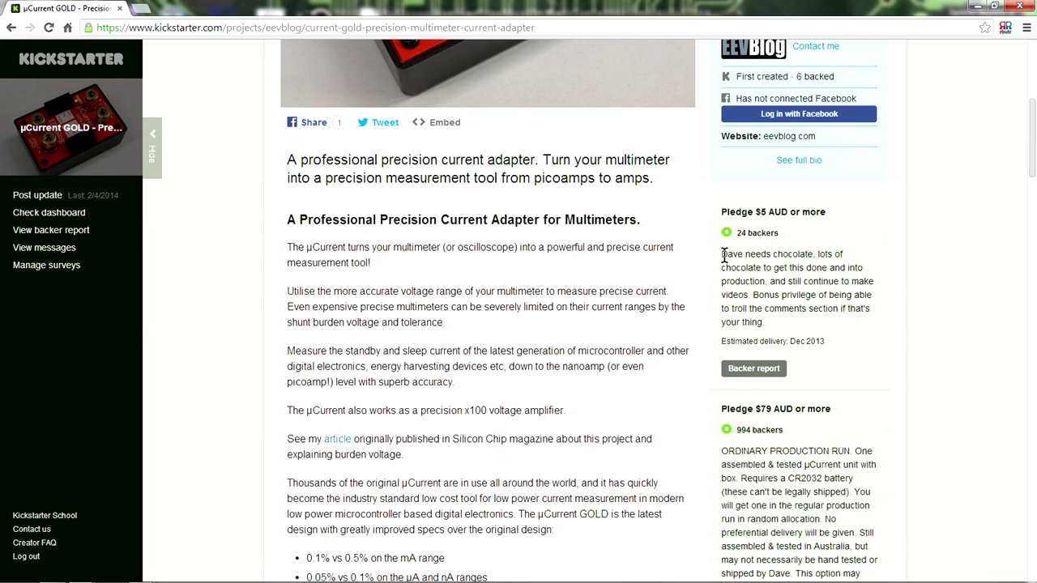
{"action": "left_click_drag", "start_coordinate": [723, 255], "coordinate": [774, 234]}
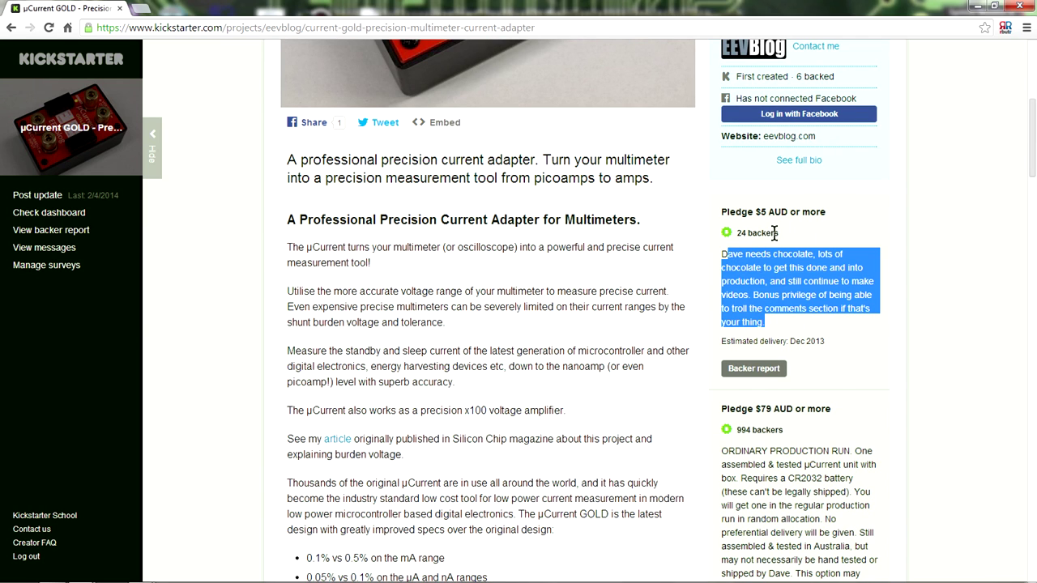
{"action": "left_click_drag", "start_coordinate": [720, 252], "coordinate": [794, 322]}
{"action": "scroll", "coordinate": [817, 328], "scroll_direction": "down", "scroll_amount": 1}
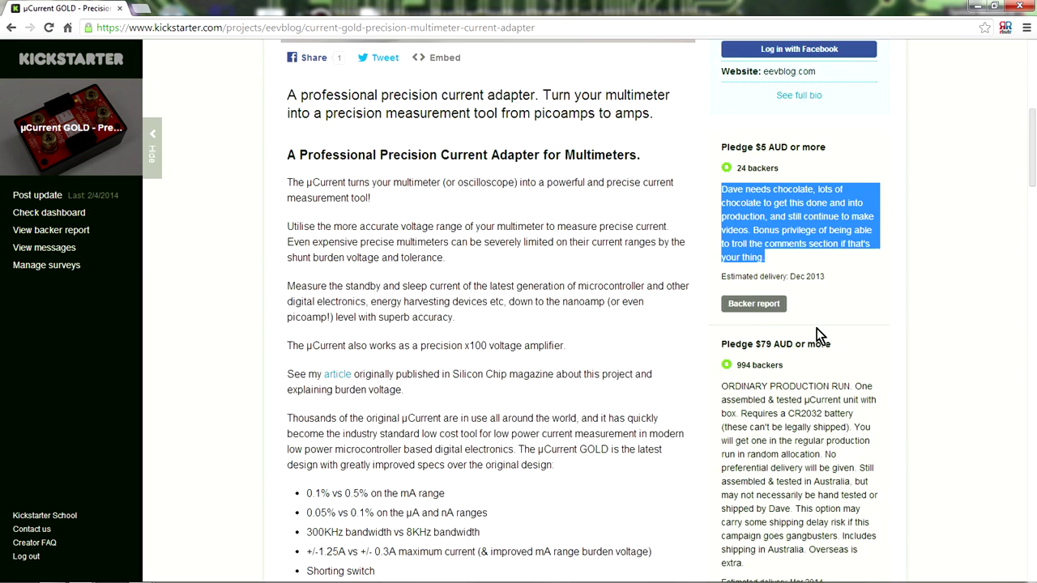
{"action": "scroll", "coordinate": [816, 328], "scroll_direction": "down", "scroll_amount": 2}
{"action": "scroll", "coordinate": [816, 328], "scroll_direction": "up", "scroll_amount": 8}
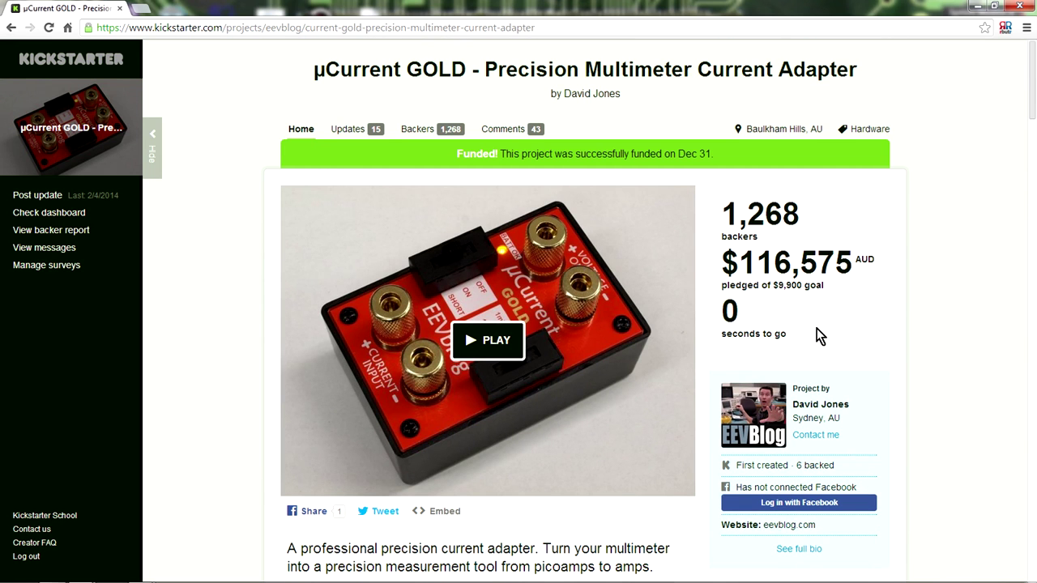